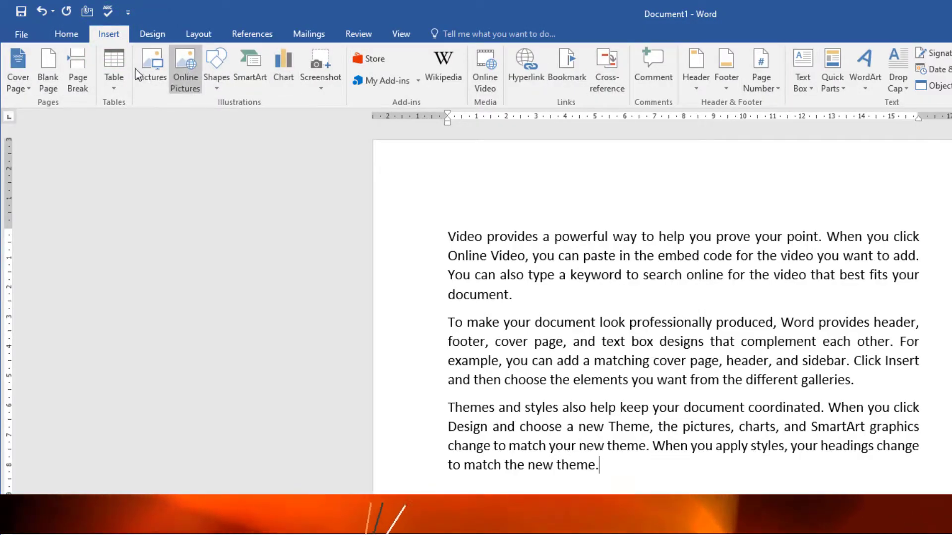
{"action": "left_click", "coordinate": [67, 34]}
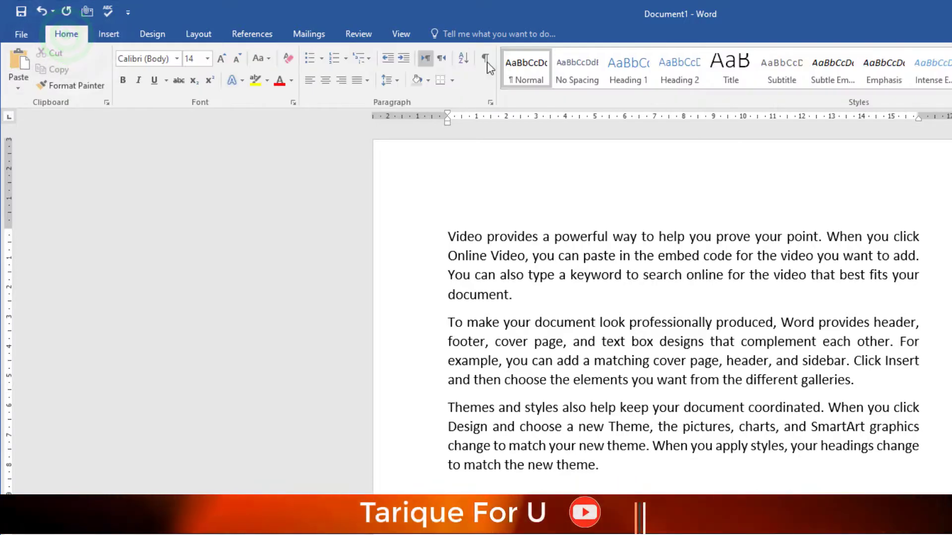
{"action": "left_click", "coordinate": [150, 34]}
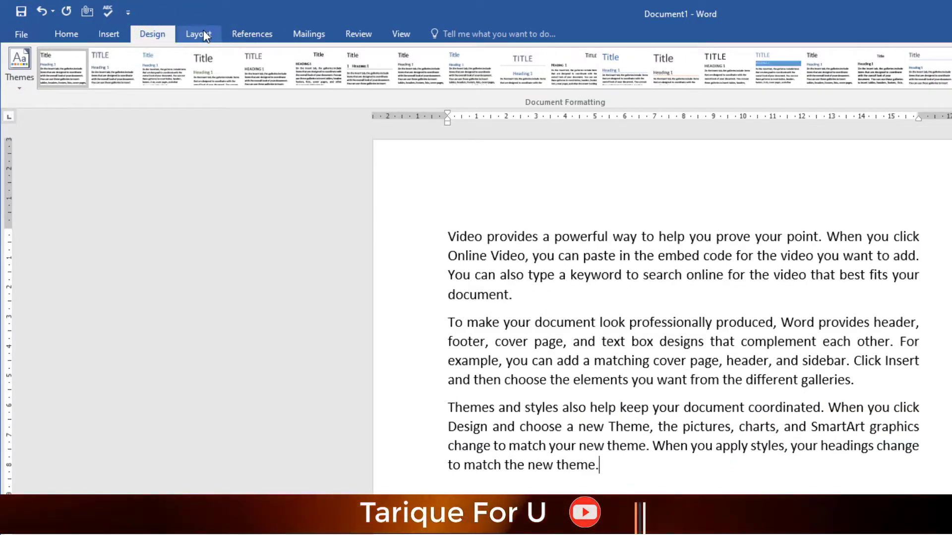
{"action": "left_click", "coordinate": [202, 33]}
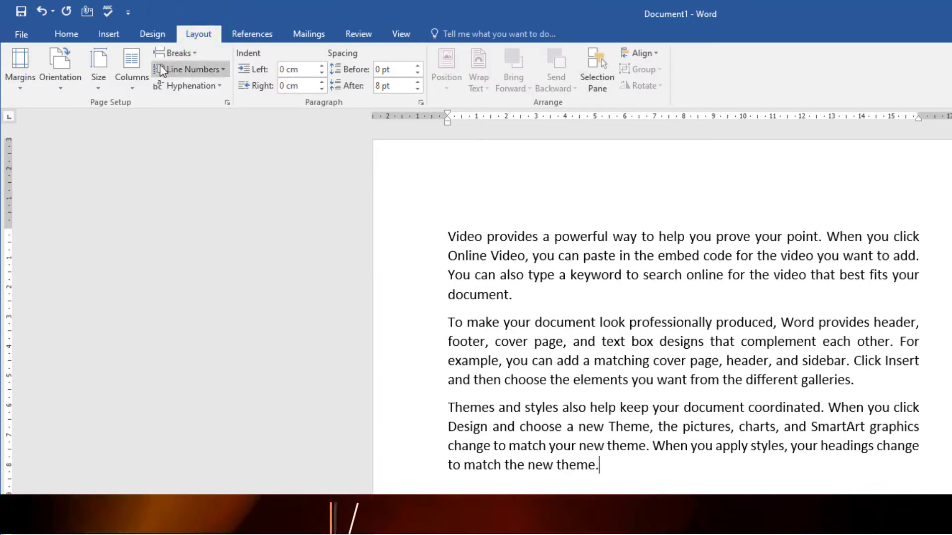
Step: Insert the built-in Facet cover page at the start of the document
{"action": "left_click", "coordinate": [105, 38]}
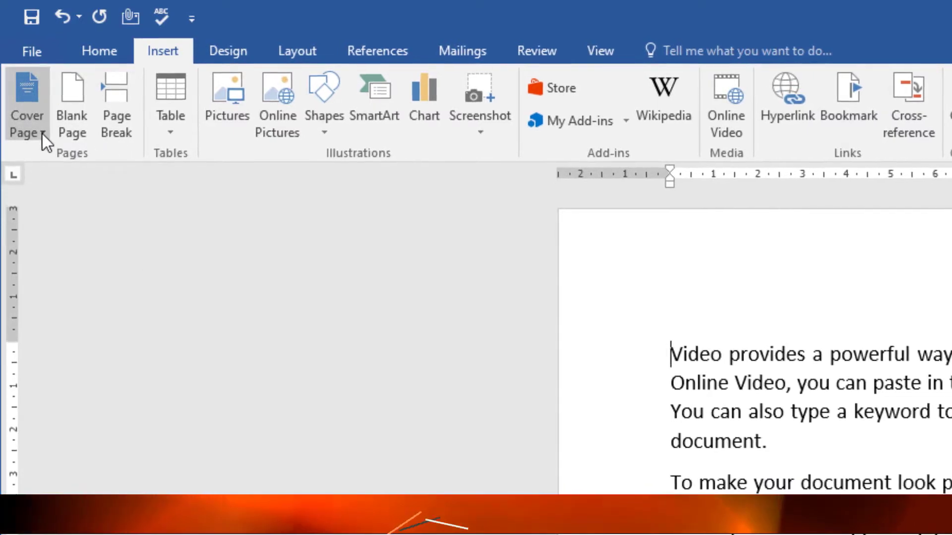
{"action": "left_click", "coordinate": [43, 133]}
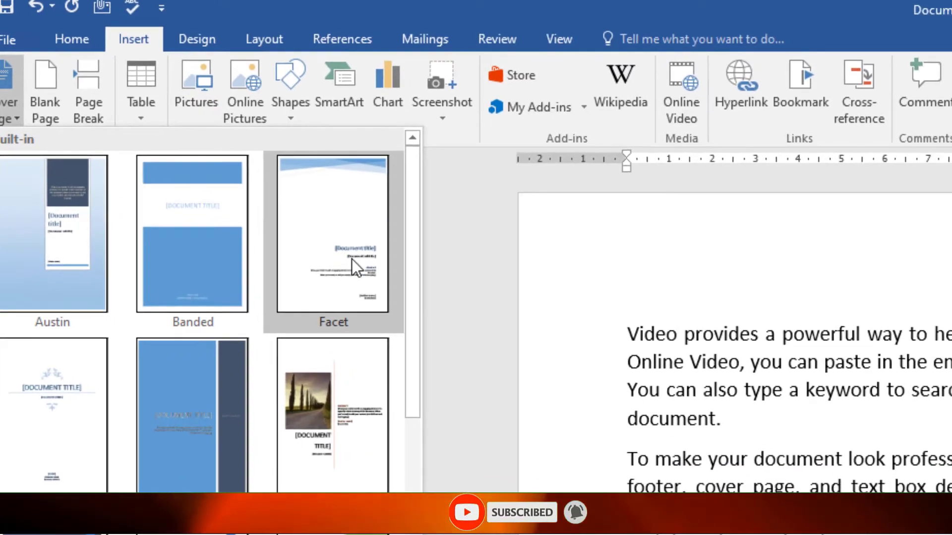
{"action": "left_click", "coordinate": [372, 235]}
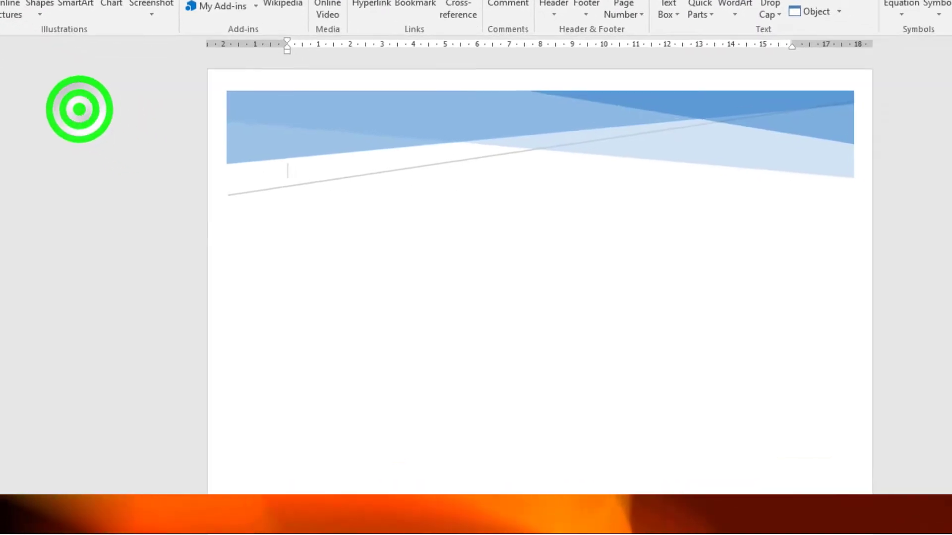
{"action": "scroll", "coordinate": [375, 195], "scroll_direction": "down", "scroll_amount": 8}
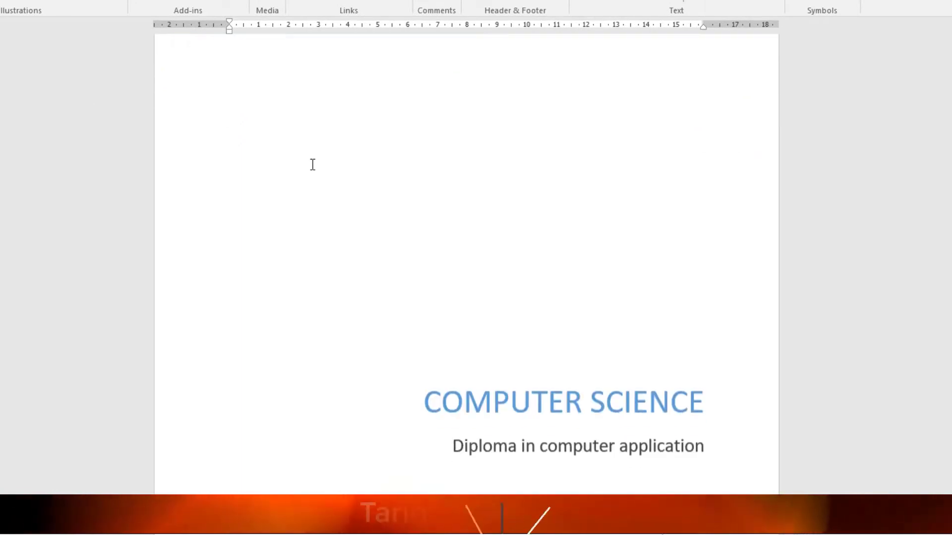
{"action": "left_click", "coordinate": [509, 238]}
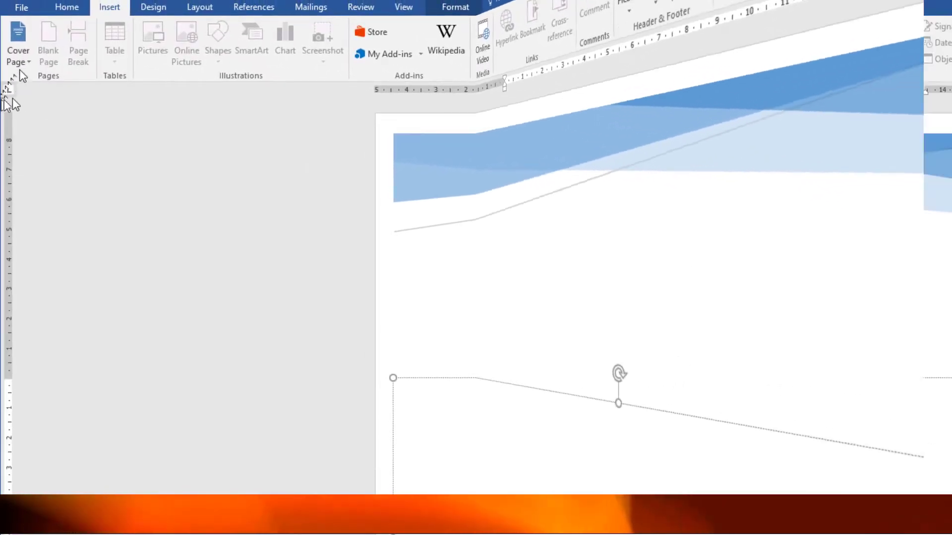
Step: Replace the cover page with the Insight 2 design from Office.com and select its course title placeholder
{"action": "left_click", "coordinate": [25, 64]}
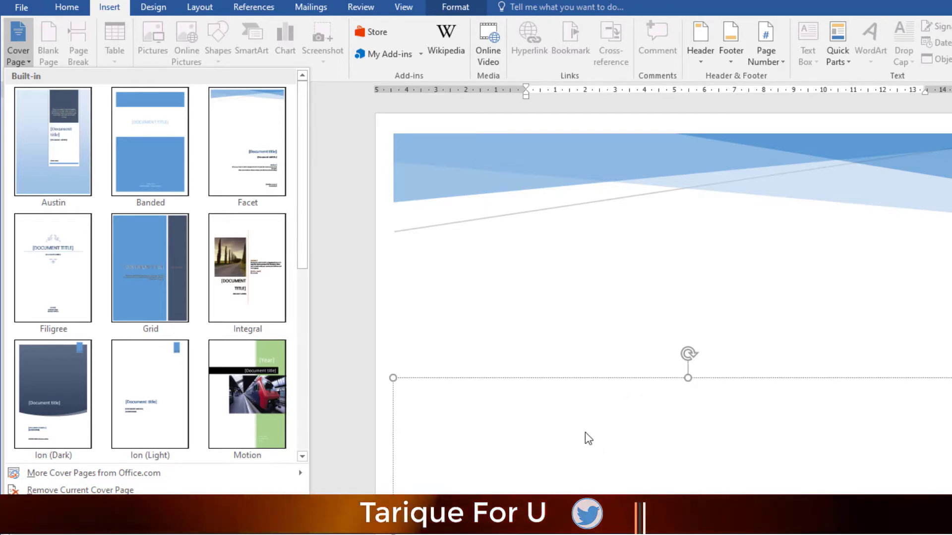
{"action": "mouse_move", "coordinate": [67, 475]}
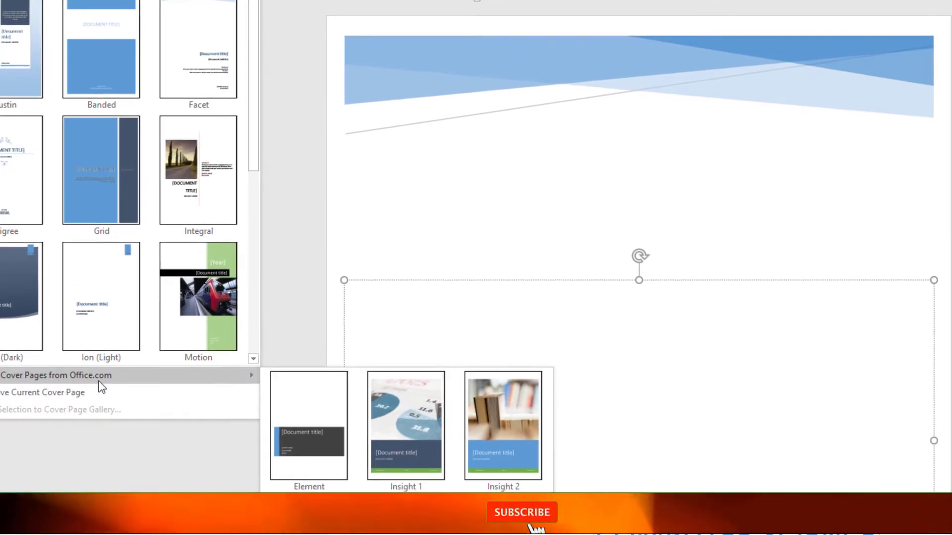
{"action": "left_click", "coordinate": [503, 423]}
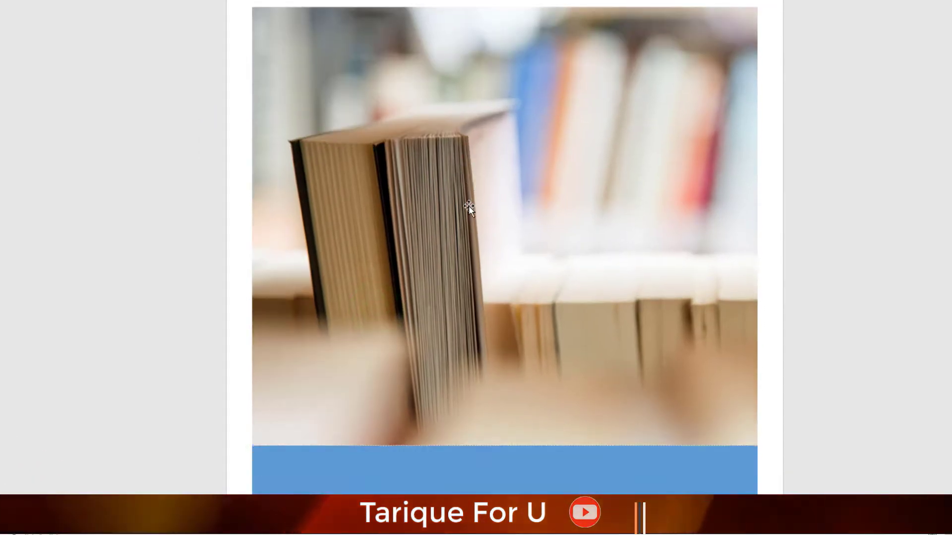
{"action": "scroll", "coordinate": [469, 207], "scroll_direction": "down", "scroll_amount": 6}
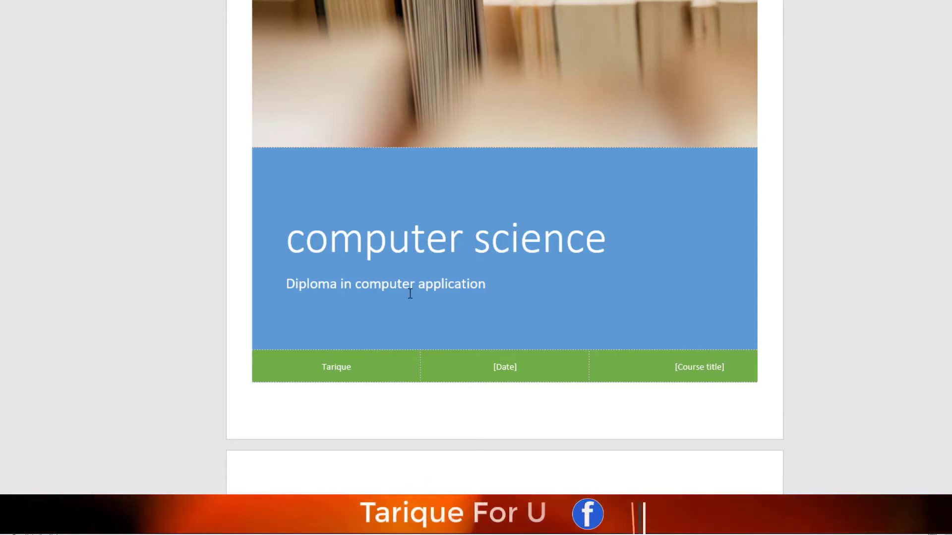
{"action": "left_click", "coordinate": [682, 369]}
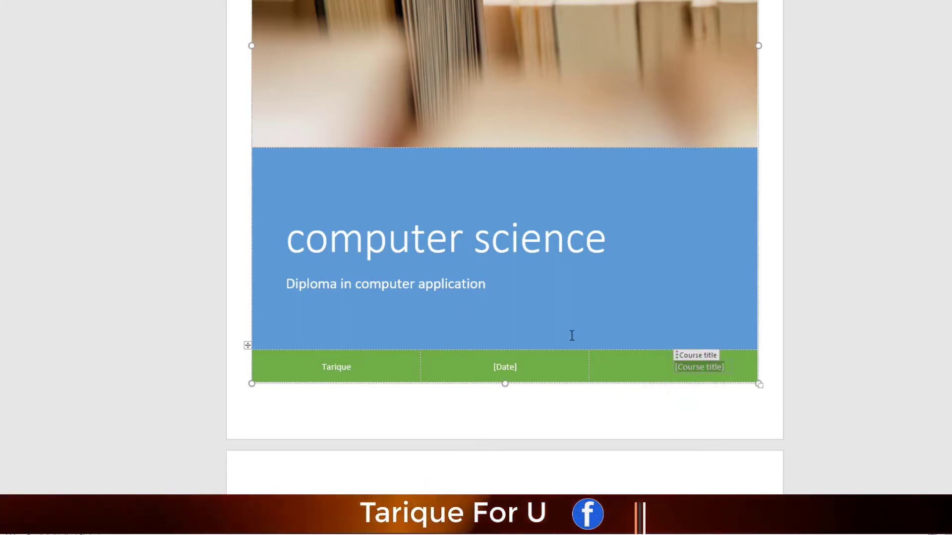
Step: Remove the current cover page from the document
{"action": "scroll", "coordinate": [571, 336], "scroll_direction": "up", "scroll_amount": 7}
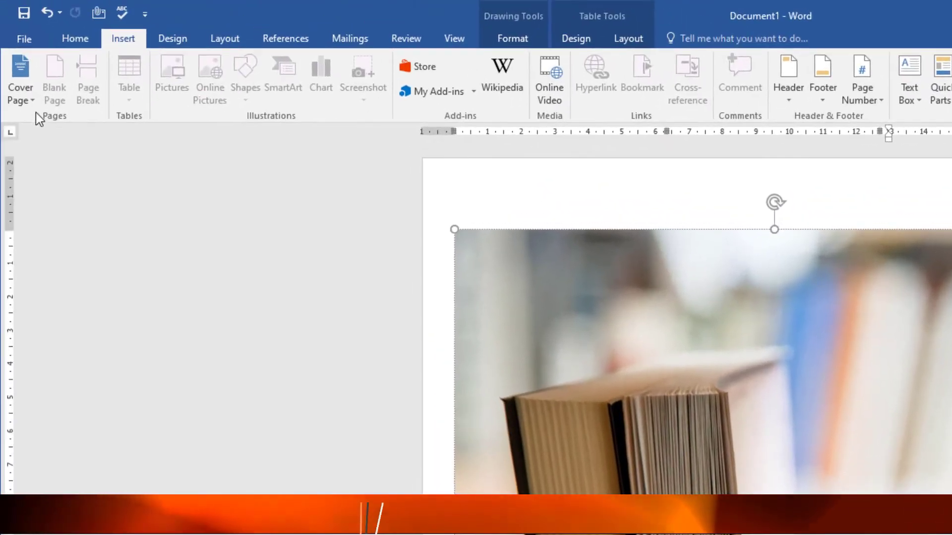
{"action": "left_click", "coordinate": [32, 101]}
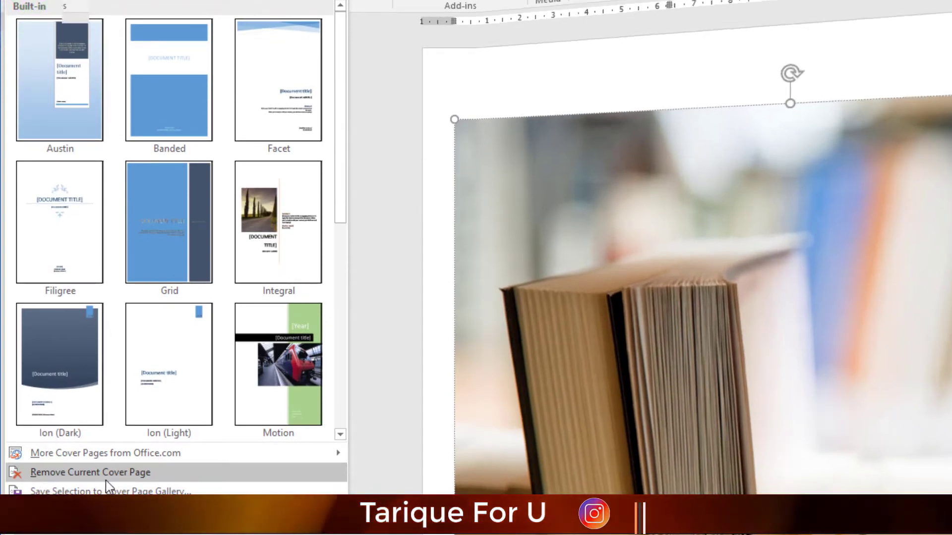
{"action": "left_click", "coordinate": [106, 479]}
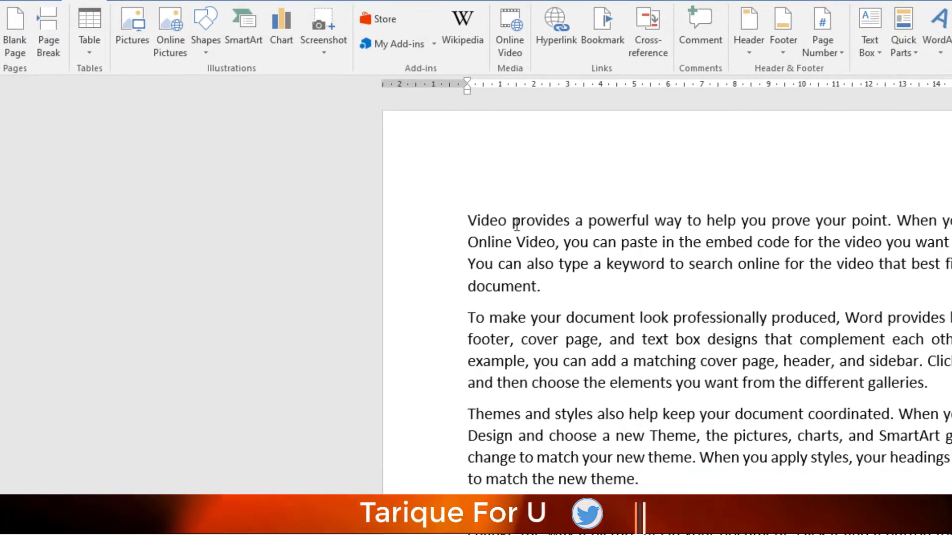
Step: Insert a blank page after the last paragraph, which ends in "even on another device", and look over the added page
{"action": "left_click", "coordinate": [511, 242]}
{"action": "left_click_drag", "start_coordinate": [308, 123], "coordinate": [645, 491]}
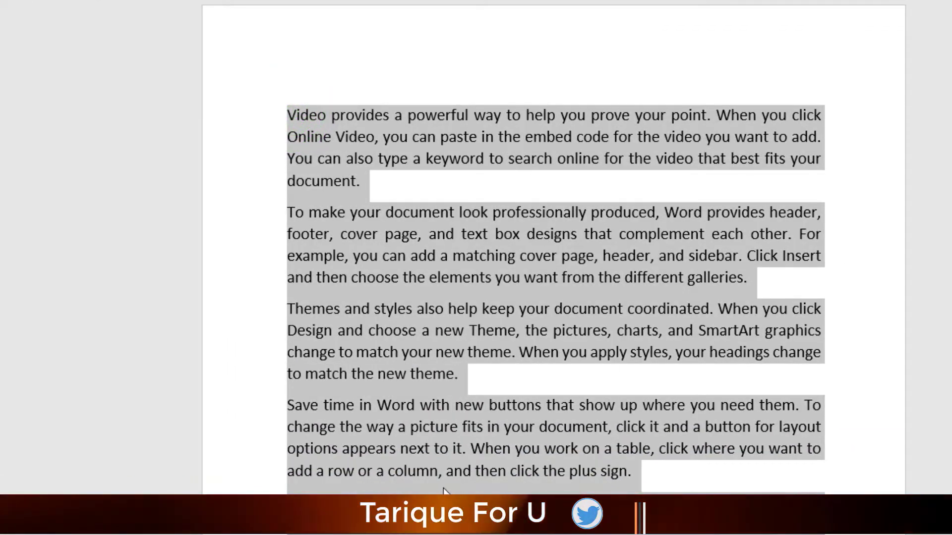
{"action": "scroll", "coordinate": [440, 482], "scroll_direction": "down", "scroll_amount": 3}
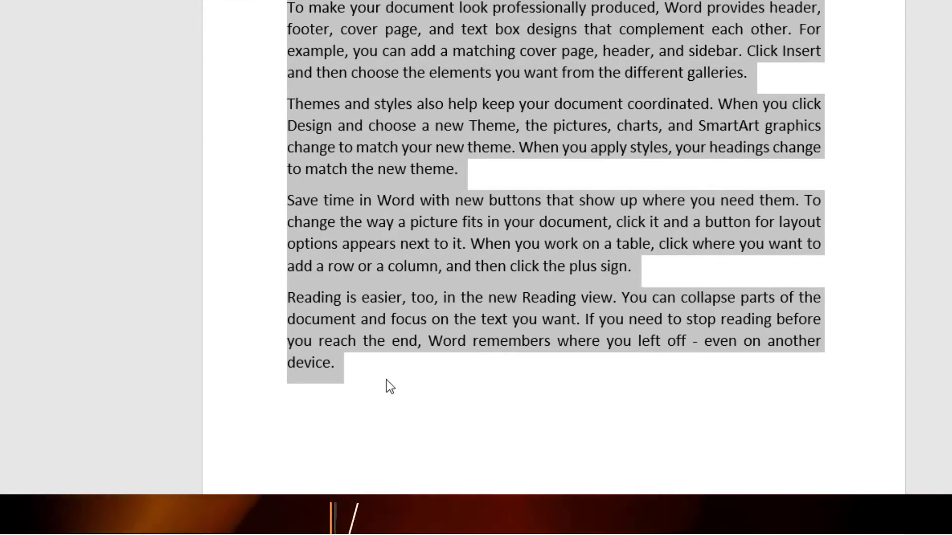
{"action": "left_click", "coordinate": [386, 379]}
{"action": "scroll", "coordinate": [387, 380], "scroll_direction": "down", "scroll_amount": 2}
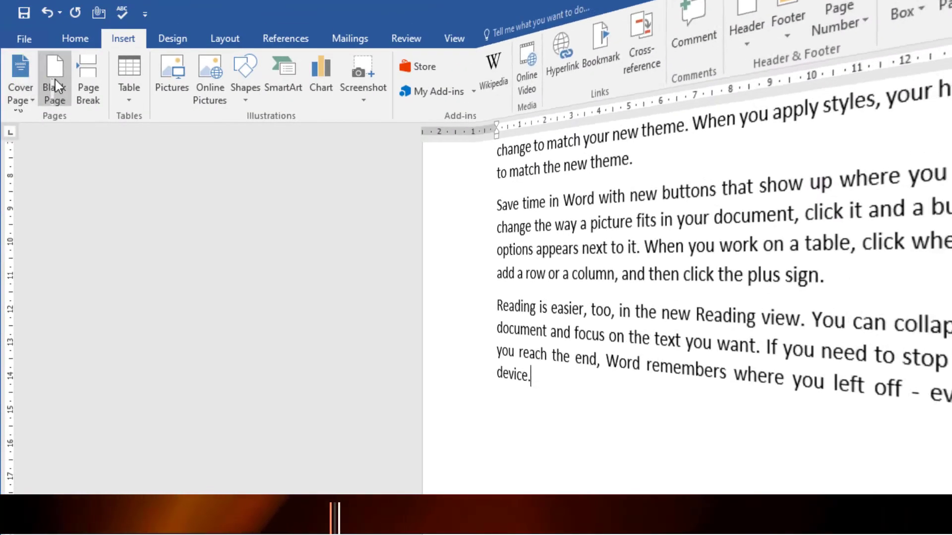
{"action": "left_click", "coordinate": [55, 80]}
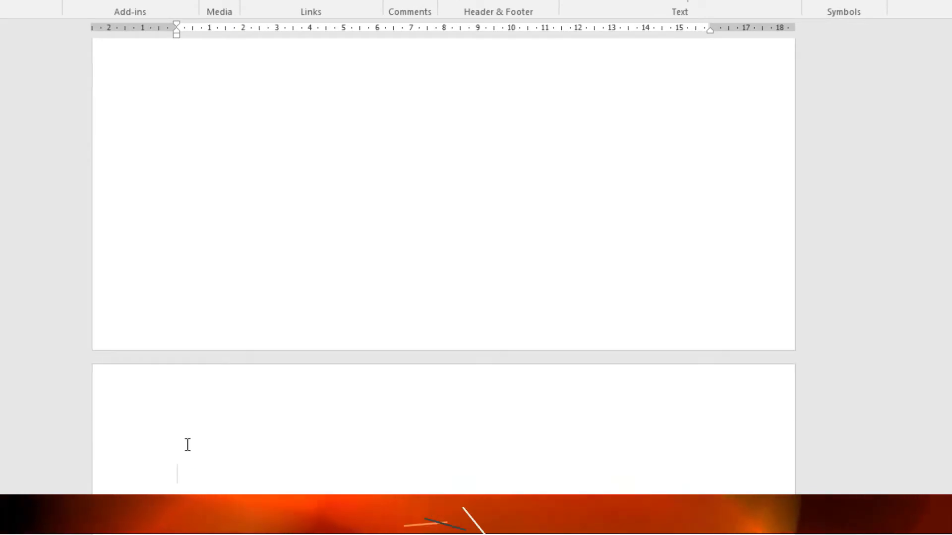
{"action": "scroll", "coordinate": [188, 445], "scroll_direction": "down", "scroll_amount": 3}
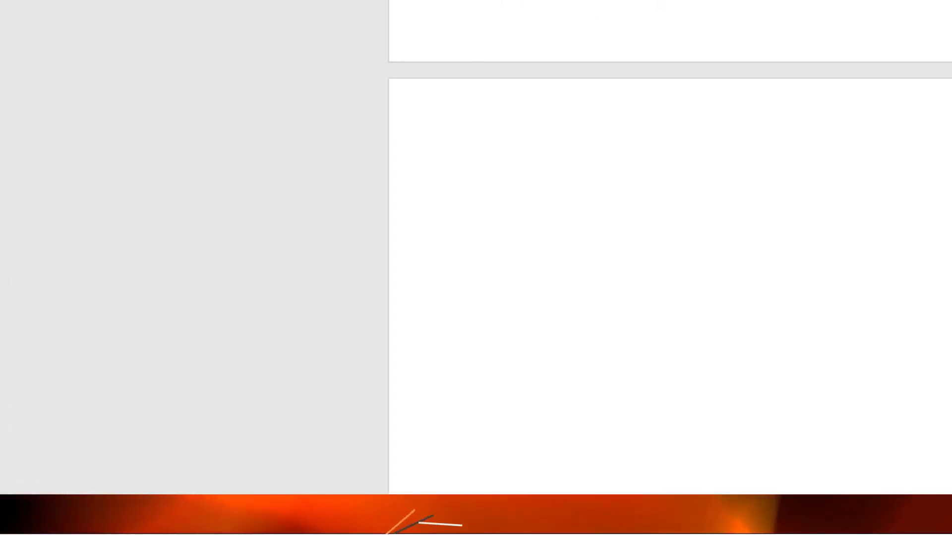
{"action": "scroll", "coordinate": [561, 307], "scroll_direction": "up", "scroll_amount": 7}
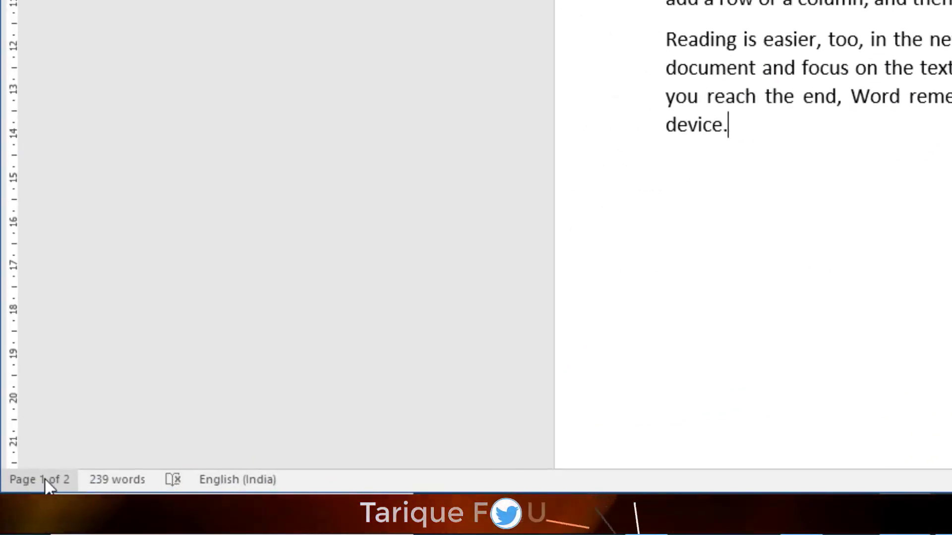
{"action": "scroll", "coordinate": [807, 183], "scroll_direction": "down", "scroll_amount": 10}
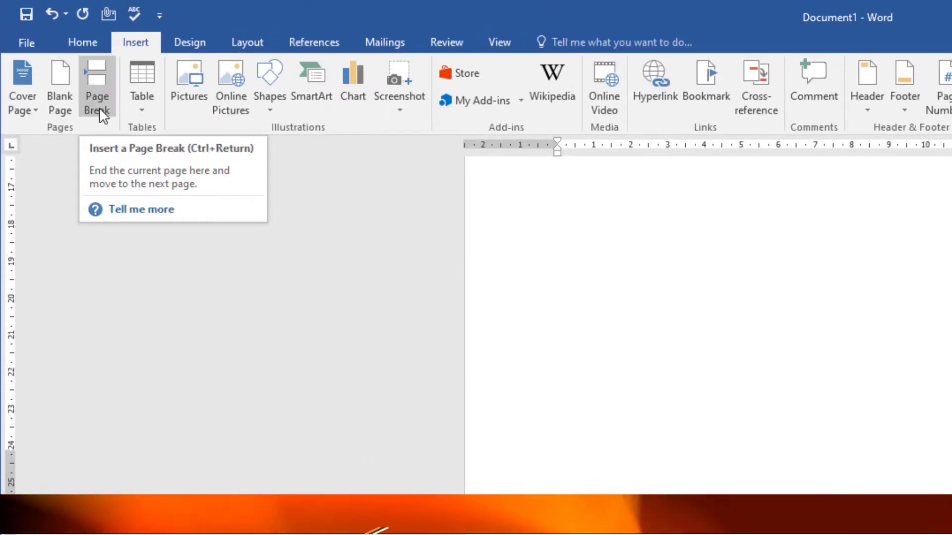
Step: Look over the text on the first page and mark out its last two paragraphs, starting at "Save time in Word"
{"action": "left_click", "coordinate": [653, 322]}
{"action": "scroll", "coordinate": [653, 327], "scroll_direction": "up", "scroll_amount": 10}
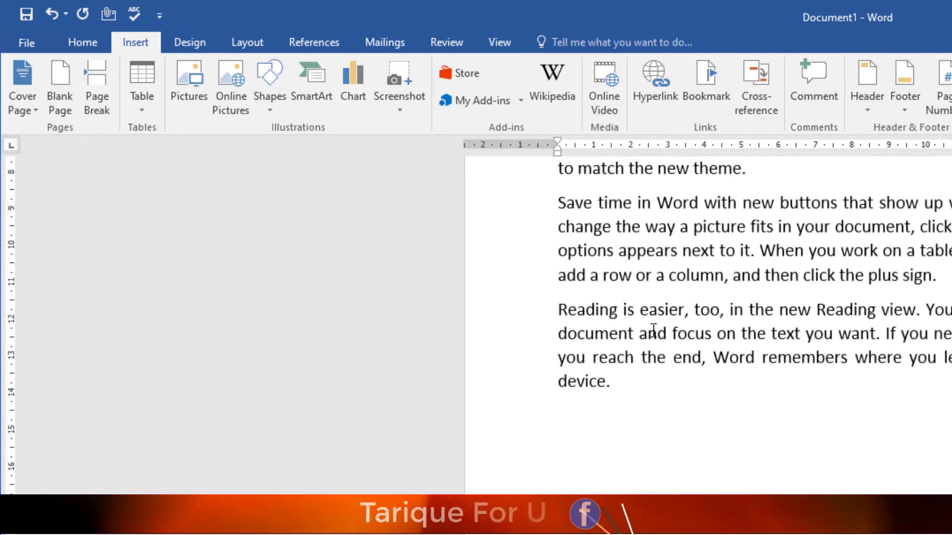
{"action": "left_click", "coordinate": [570, 193]}
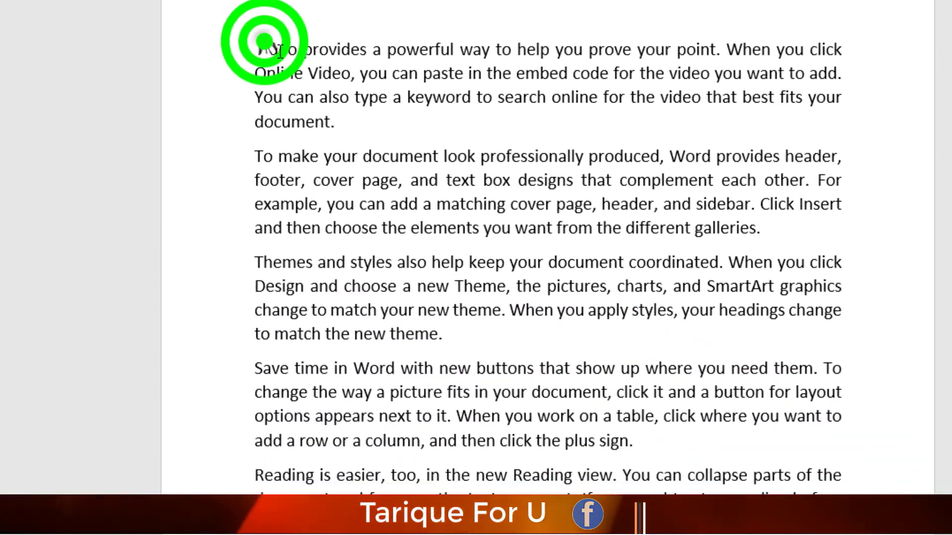
{"action": "left_click_drag", "start_coordinate": [265, 42], "coordinate": [590, 533]}
{"action": "left_click", "coordinate": [453, 318]}
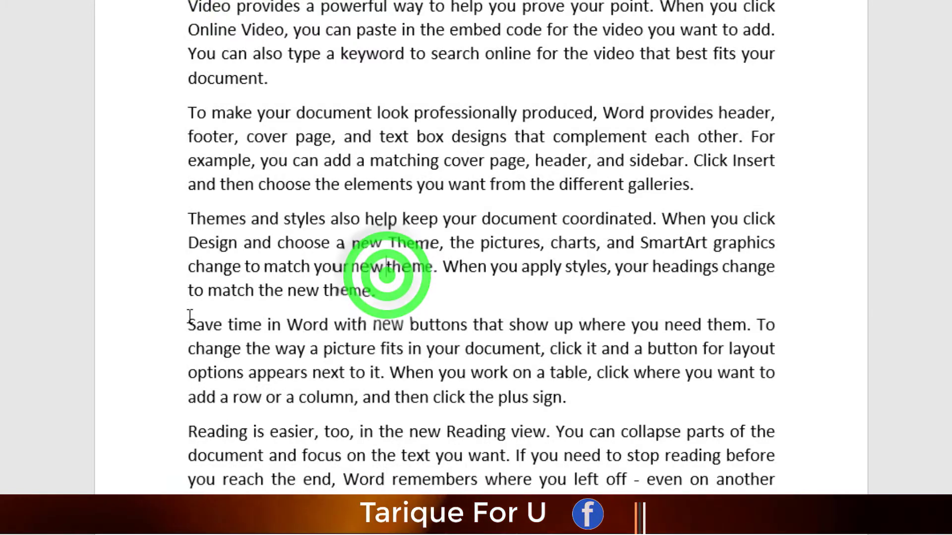
{"action": "left_click", "coordinate": [193, 326]}
{"action": "left_click_drag", "start_coordinate": [200, 327], "coordinate": [774, 488]}
{"action": "left_click", "coordinate": [376, 296]}
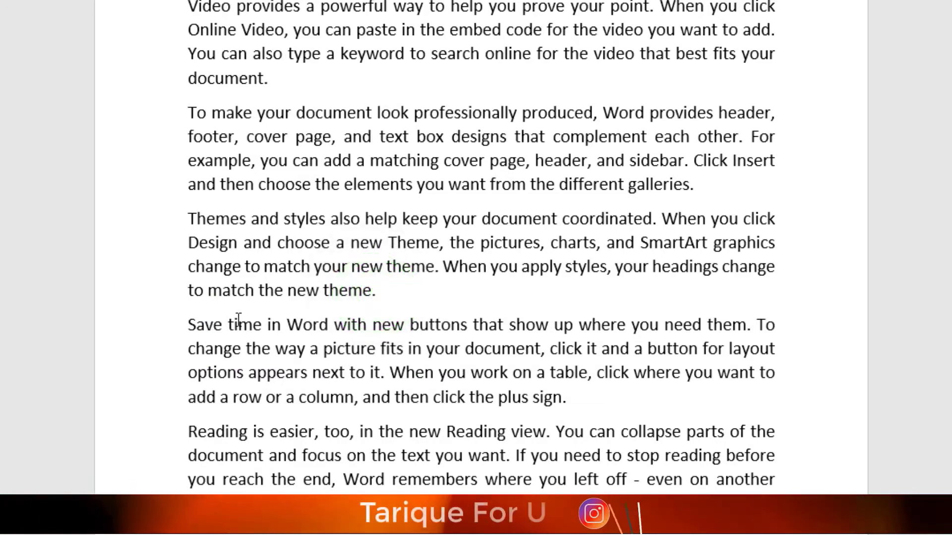
{"action": "left_click_drag", "start_coordinate": [192, 324], "coordinate": [763, 490]}
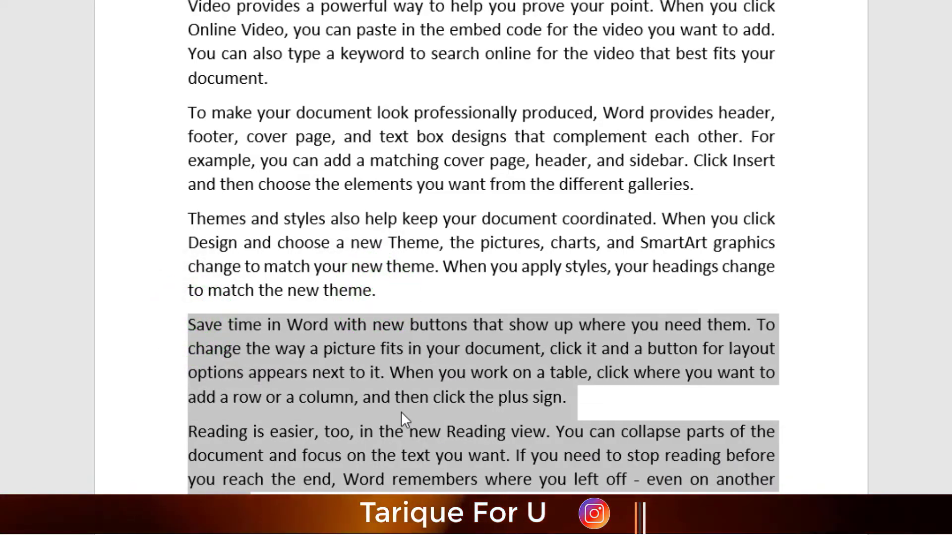
Step: Add empty lines after the "Themes and styles" paragraph to push the following paragraphs down
{"action": "left_click", "coordinate": [387, 294]}
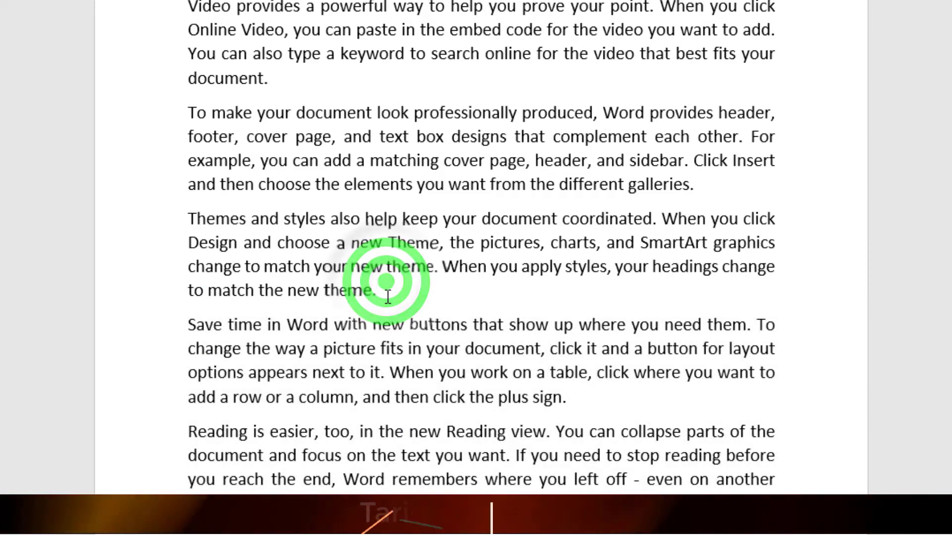
{"action": "key", "text": "Return"}
{"action": "key", "text": "Return"}
{"action": "key", "text": "Return"}
{"action": "key", "text": "Return"}
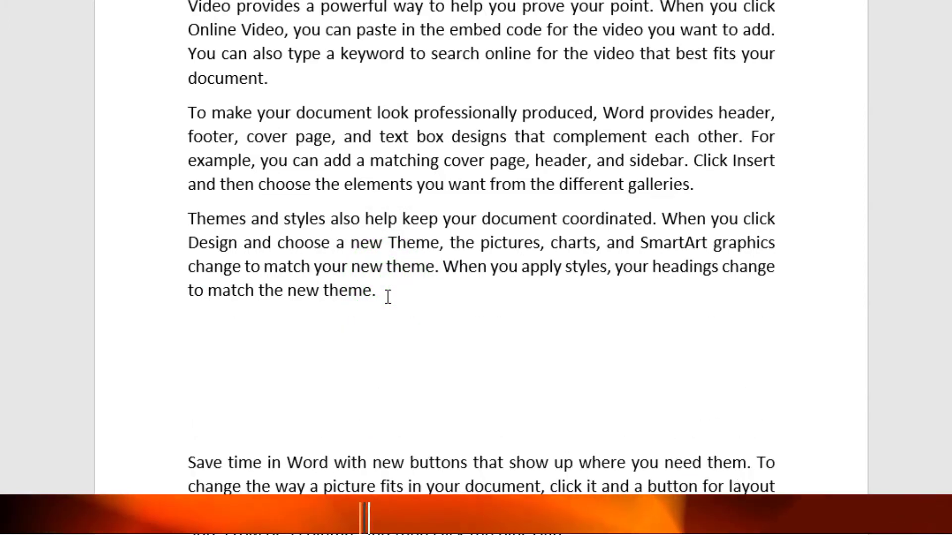
Step: Insert a page break directly before the "Save time in Word" paragraph and check how the text splits across the pages
{"action": "triple_click", "coordinate": [190, 466]}
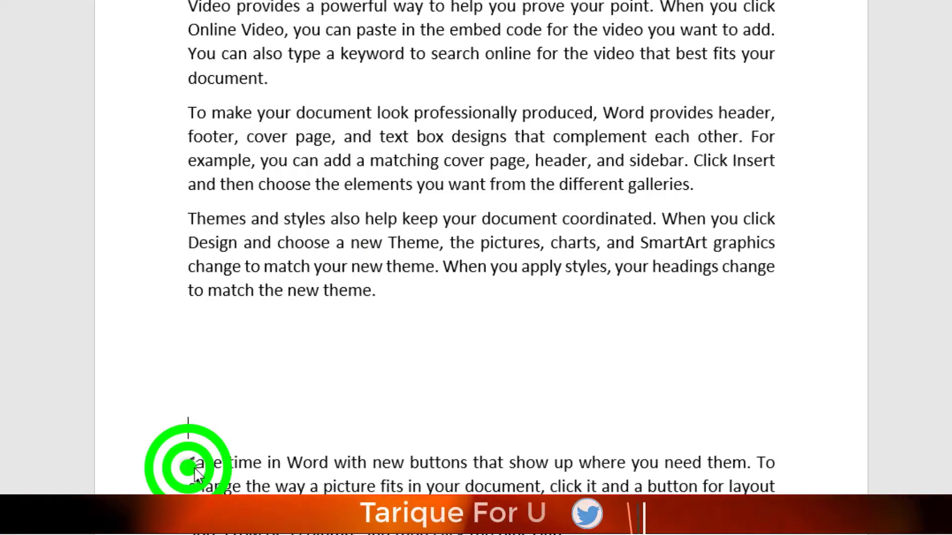
{"action": "left_click", "coordinate": [186, 467]}
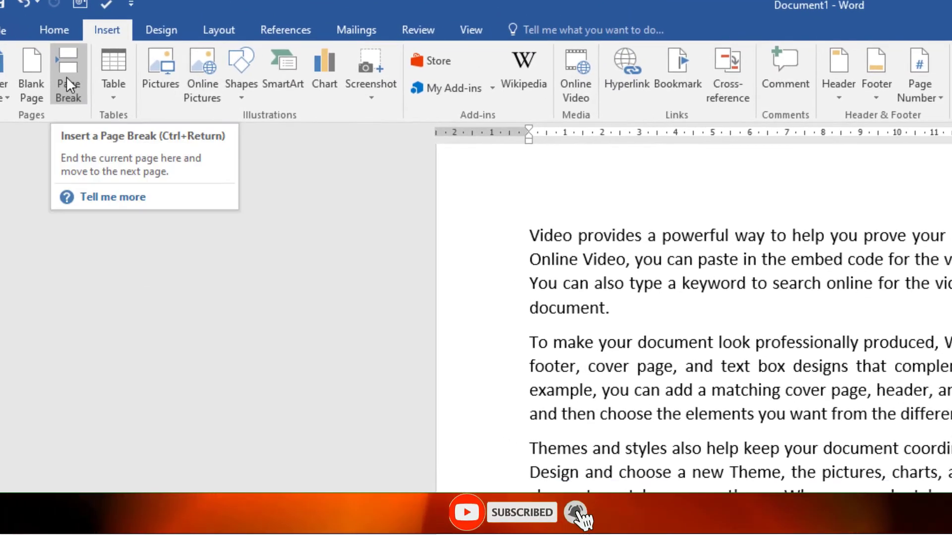
{"action": "left_click", "coordinate": [68, 79]}
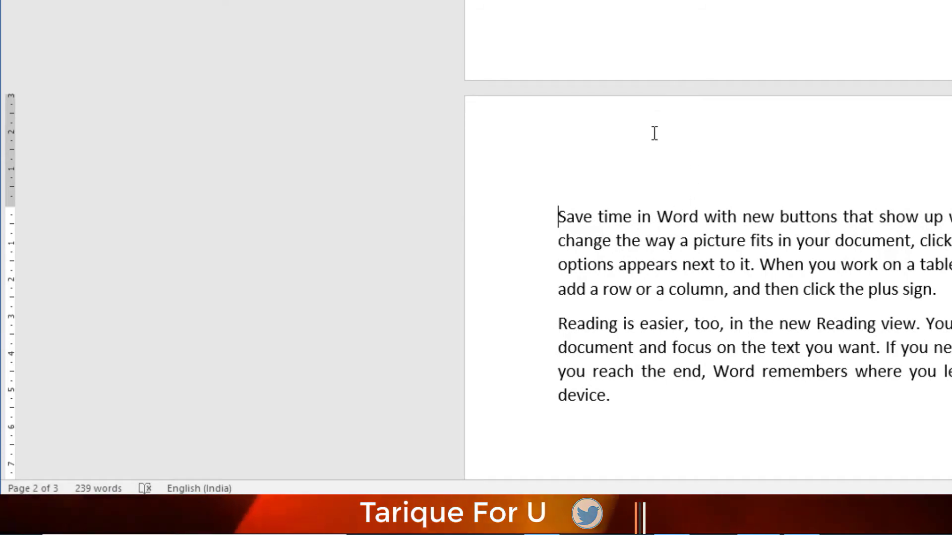
{"action": "scroll", "coordinate": [640, 202], "scroll_direction": "up", "scroll_amount": 10}
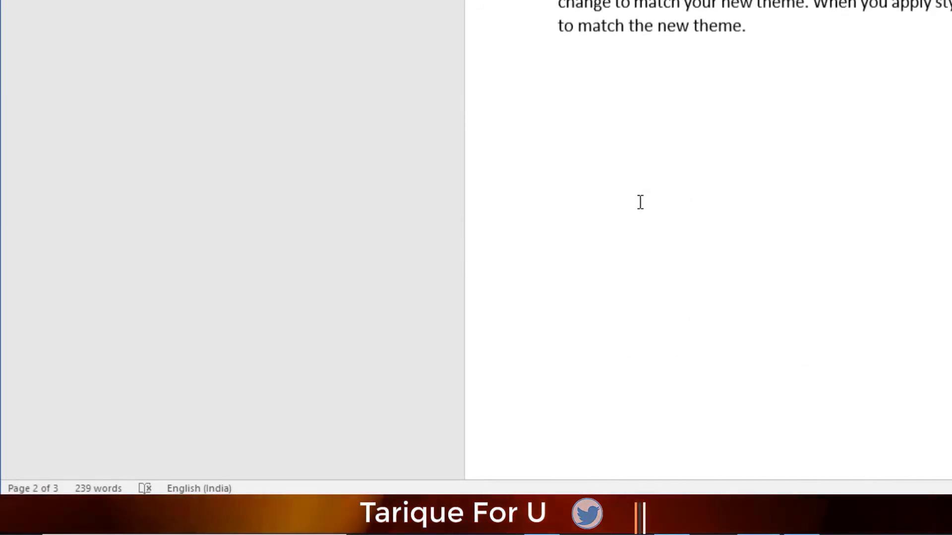
{"action": "scroll", "coordinate": [640, 202], "scroll_direction": "up", "scroll_amount": 1}
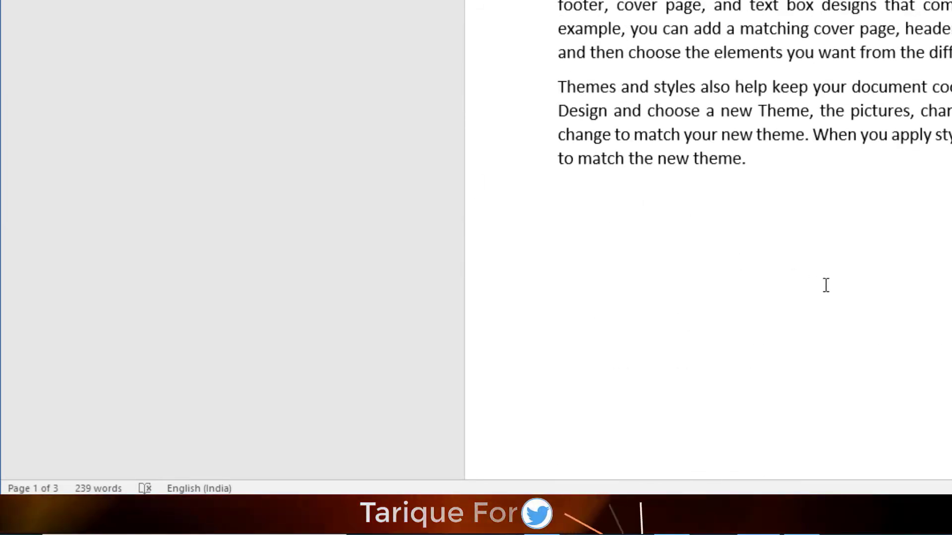
{"action": "scroll", "coordinate": [721, 192], "scroll_direction": "down", "scroll_amount": 5}
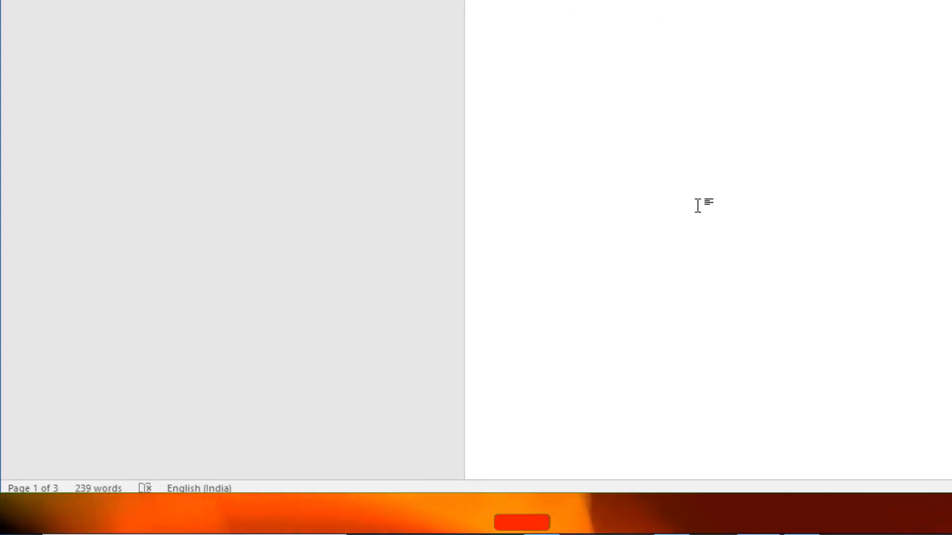
Step: Look over the pages around the page break and check the blank area below the "Themes and styles" paragraph
{"action": "scroll", "coordinate": [698, 206], "scroll_direction": "down", "scroll_amount": 5}
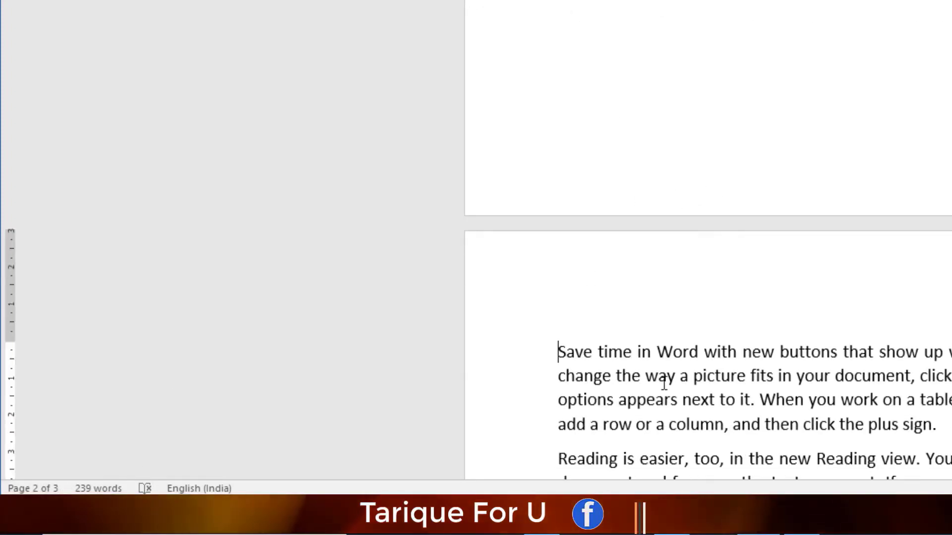
{"action": "scroll", "coordinate": [665, 382], "scroll_direction": "down", "scroll_amount": 15}
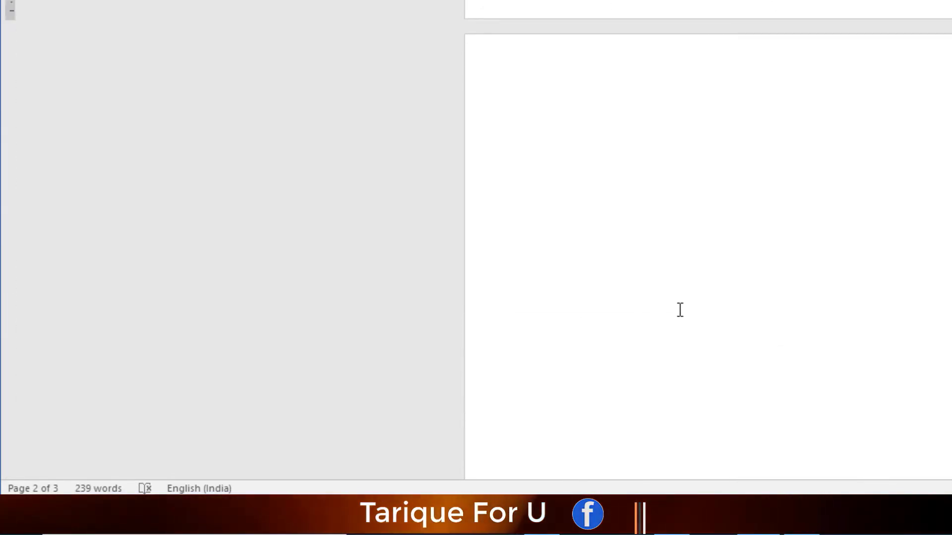
{"action": "scroll", "coordinate": [679, 310], "scroll_direction": "up", "scroll_amount": 14}
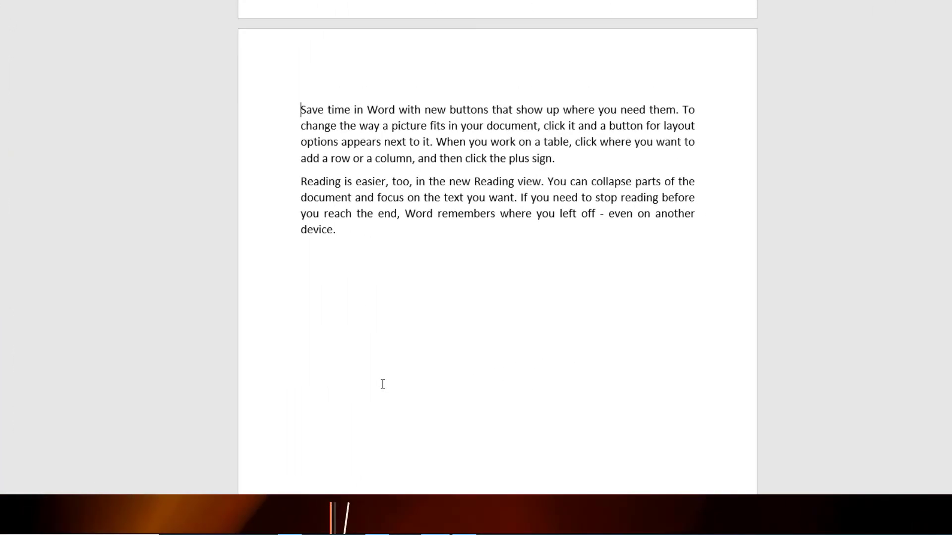
{"action": "scroll", "coordinate": [382, 384], "scroll_direction": "up", "scroll_amount": 8}
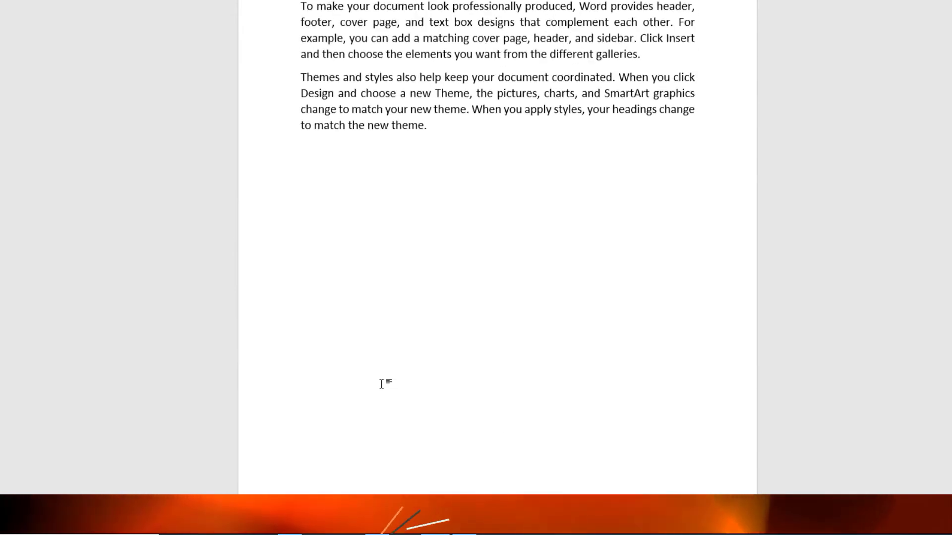
{"action": "left_click", "coordinate": [381, 384]}
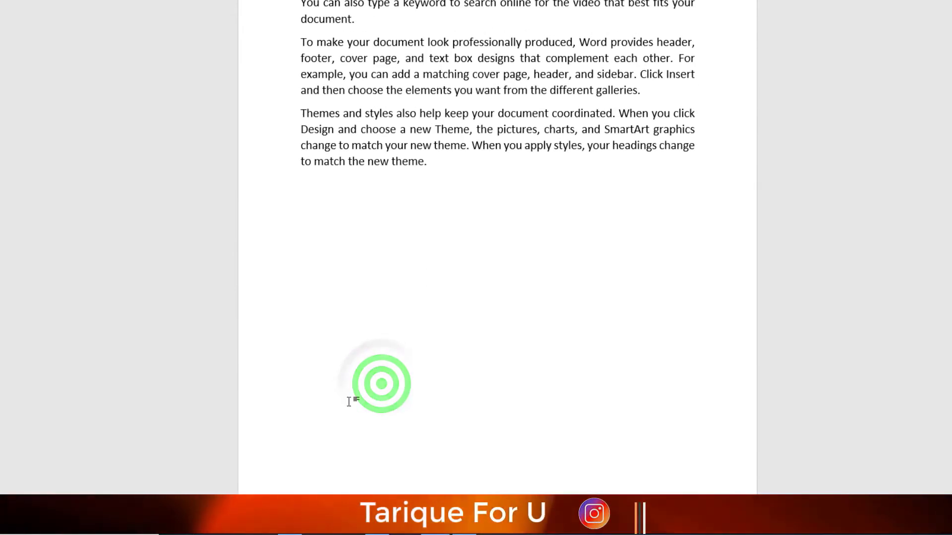
{"action": "left_click", "coordinate": [350, 425]}
{"action": "scroll", "coordinate": [372, 431], "scroll_direction": "down", "scroll_amount": 2}
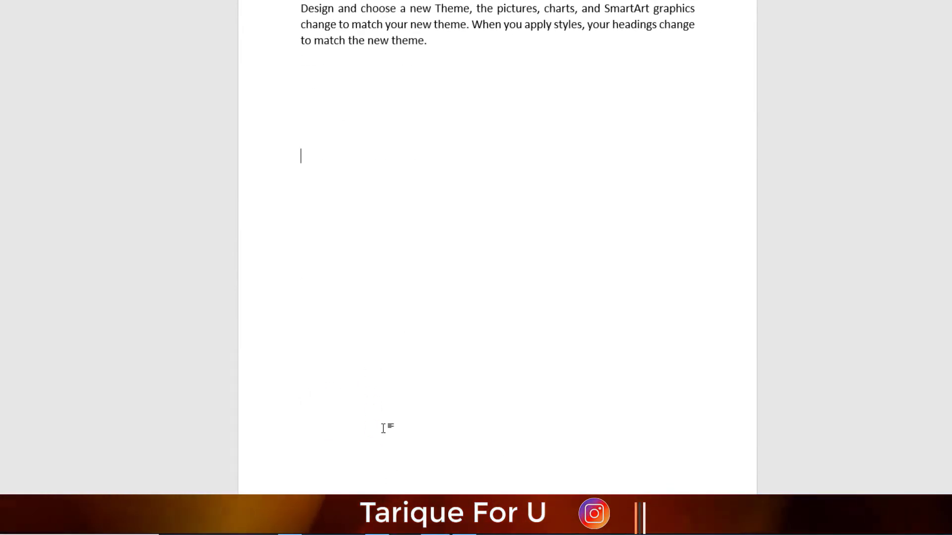
{"action": "left_click", "coordinate": [339, 228]}
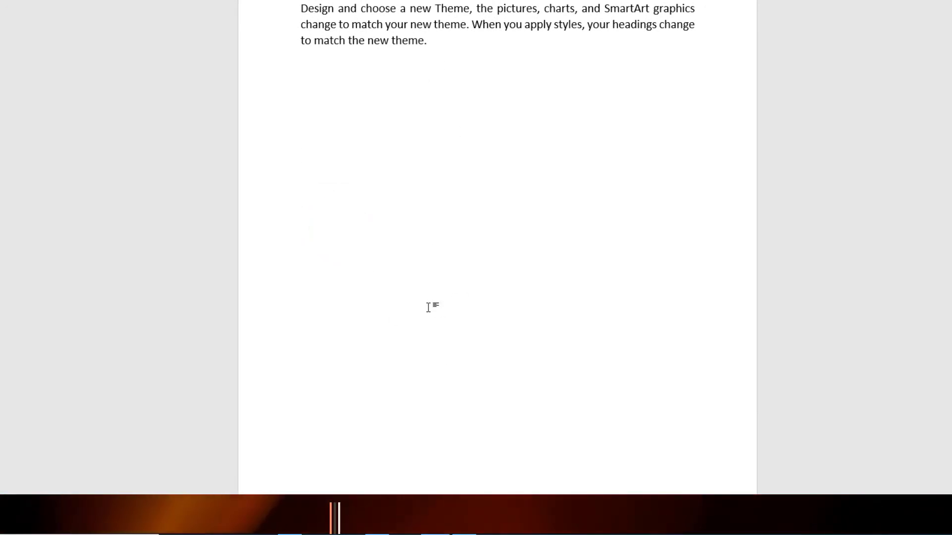
{"action": "left_click", "coordinate": [310, 196]}
{"action": "left_click", "coordinate": [327, 287]}
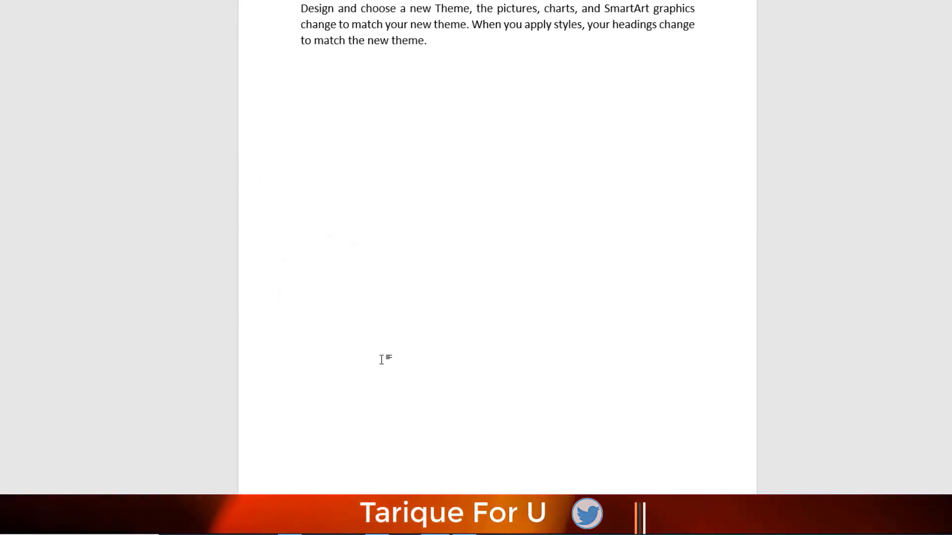
Step: Add empty lines before the "To make your document look professionally produced" paragraph and check the position of the text on the second page
{"action": "scroll", "coordinate": [303, 78], "scroll_direction": "up", "scroll_amount": 3}
{"action": "key", "text": "Return"}
{"action": "key", "text": "Return"}
{"action": "key", "text": "Return"}
{"action": "key", "text": "Return"}
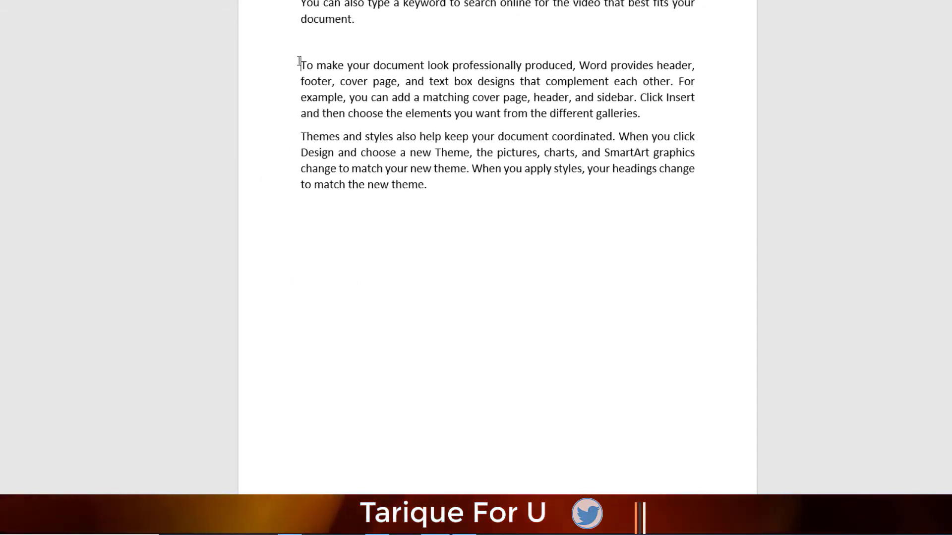
{"action": "scroll", "coordinate": [379, 276], "scroll_direction": "down", "scroll_amount": 2}
{"action": "scroll", "coordinate": [378, 277], "scroll_direction": "down", "scroll_amount": 10}
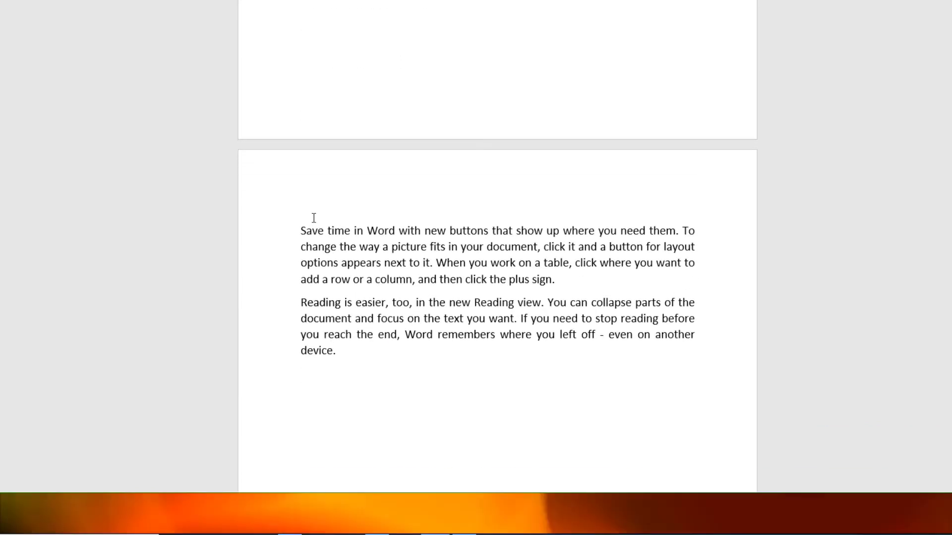
{"action": "scroll", "coordinate": [353, 277], "scroll_direction": "up", "scroll_amount": 10}
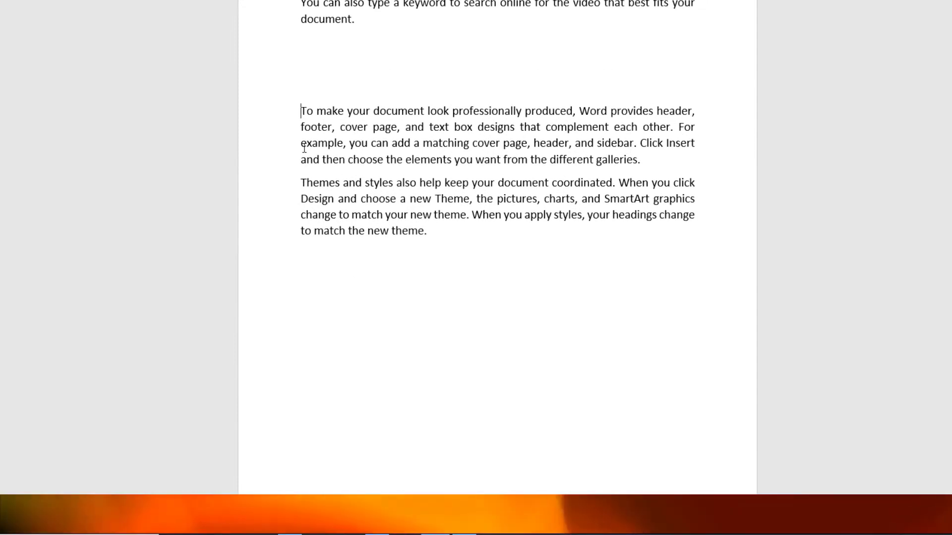
Step: Remove the empty lines before the "To make your document look professionally produced" paragraph
{"action": "key", "text": "BackSpace"}
{"action": "key", "text": "BackSpace"}
{"action": "key", "text": "BackSpace"}
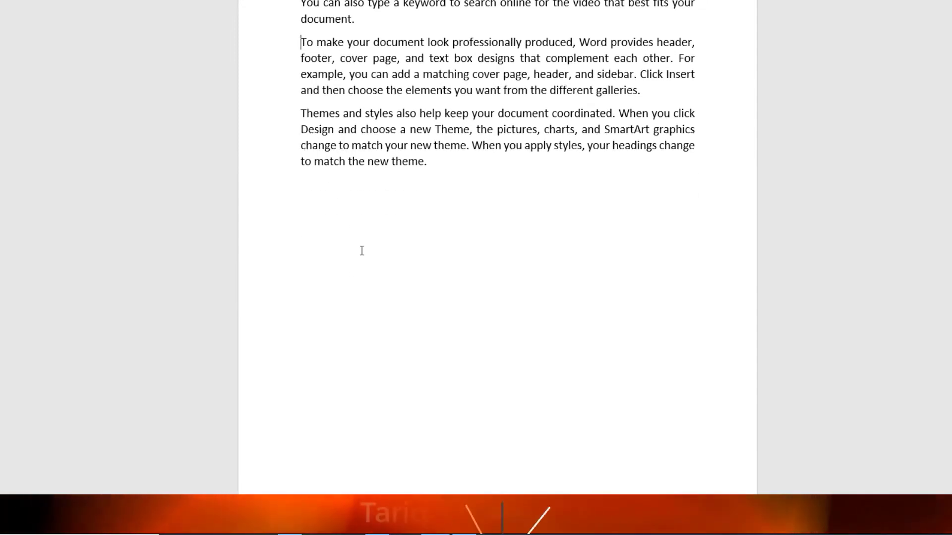
Step: Delete the page break and the empty line before "Save time in Word" so the paragraph directly follows the "Themes and styles" text
{"action": "scroll", "coordinate": [345, 403], "scroll_direction": "down", "scroll_amount": 6}
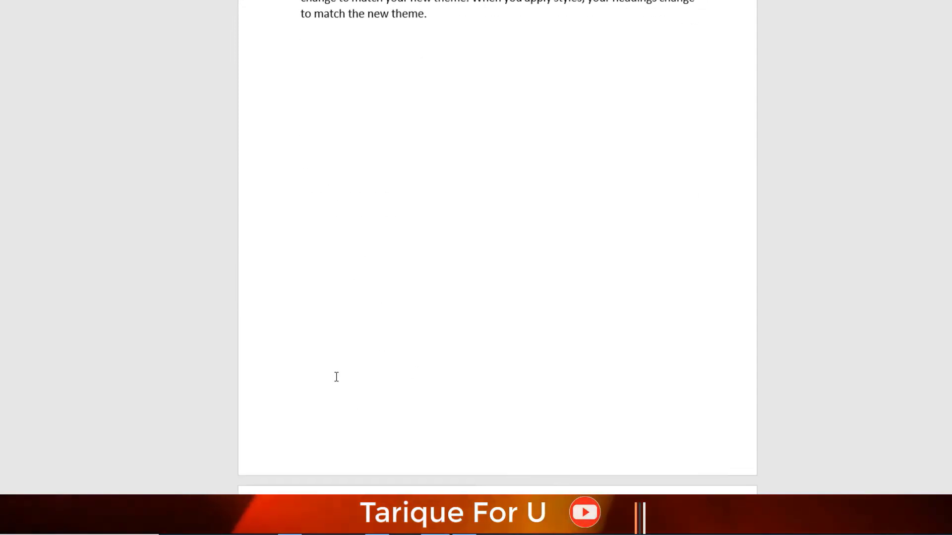
{"action": "left_click", "coordinate": [300, 411]}
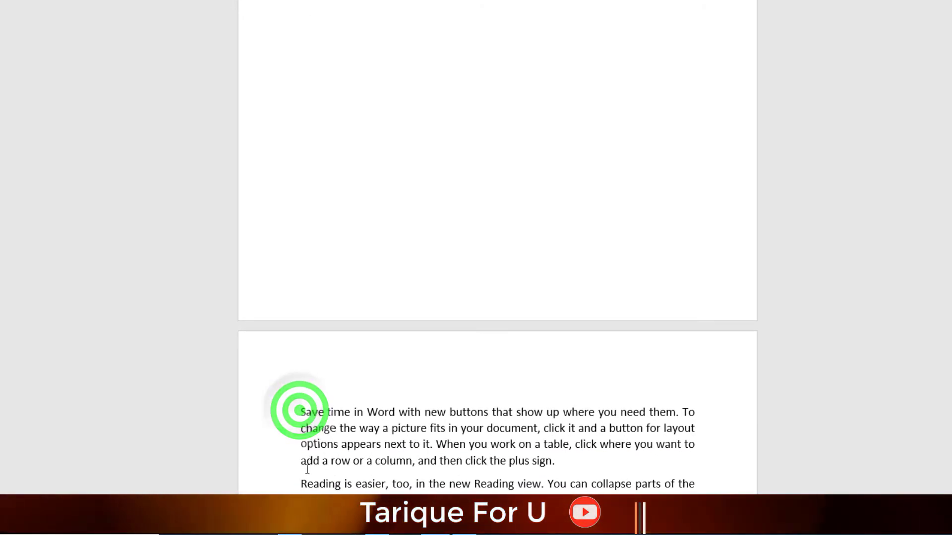
{"action": "key", "text": "BackSpace"}
{"action": "key", "text": "BackSpace"}
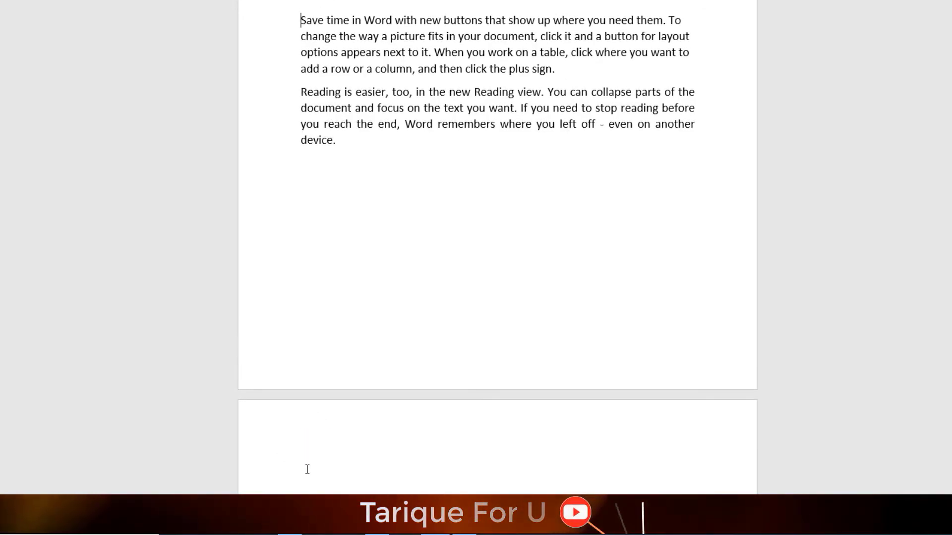
{"action": "scroll", "coordinate": [258, 174], "scroll_direction": "up", "scroll_amount": 3}
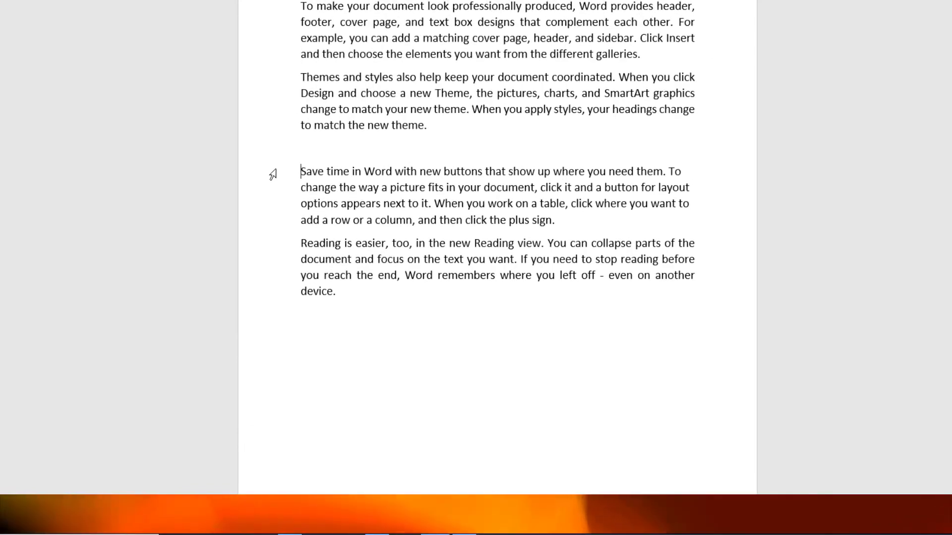
{"action": "key", "text": "BackSpace"}
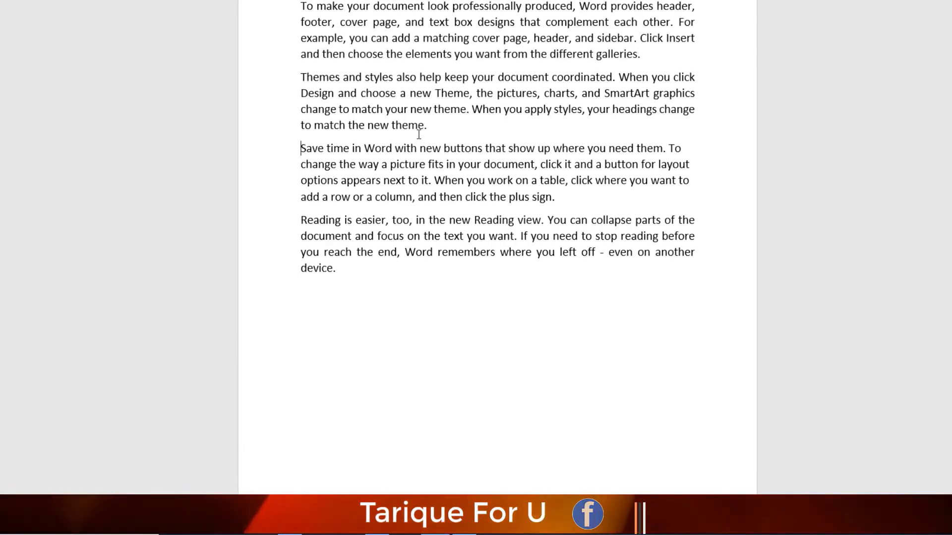
Step: Add empty lines before the "Save time in Word" paragraph until it moves to the top of the second page
{"action": "key", "text": "Return"}
{"action": "key", "text": "Return"}
{"action": "key", "text": "Return"}
{"action": "key", "text": "Return"}
{"action": "key", "text": "Return"}
{"action": "key", "text": "Return"}
{"action": "key", "text": "Return"}
{"action": "key", "text": "Return"}
{"action": "key", "text": "Return"}
{"action": "key", "text": "Return"}
{"action": "key", "text": "Return"}
{"action": "key", "text": "Return"}
{"action": "key", "text": "Return"}
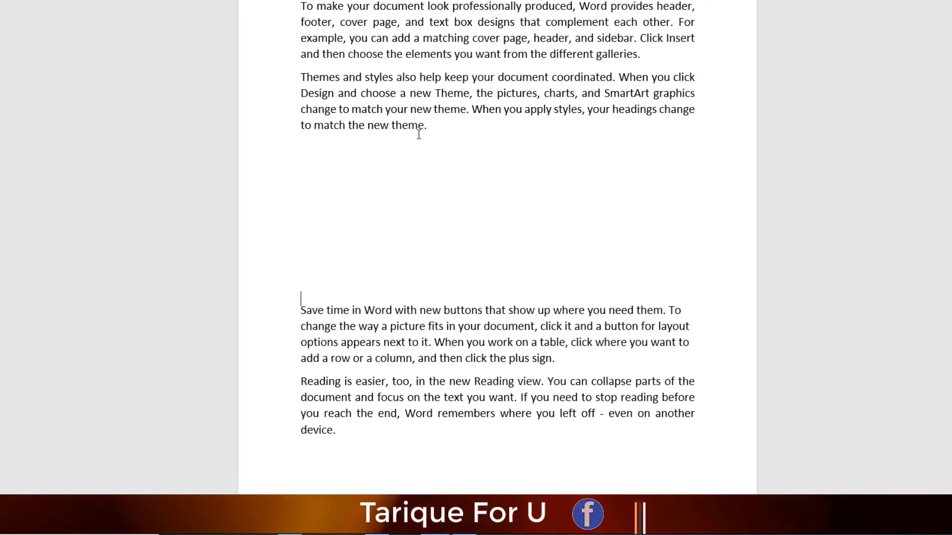
{"action": "key", "text": "Return"}
{"action": "key", "text": "Return"}
{"action": "key", "text": "Return"}
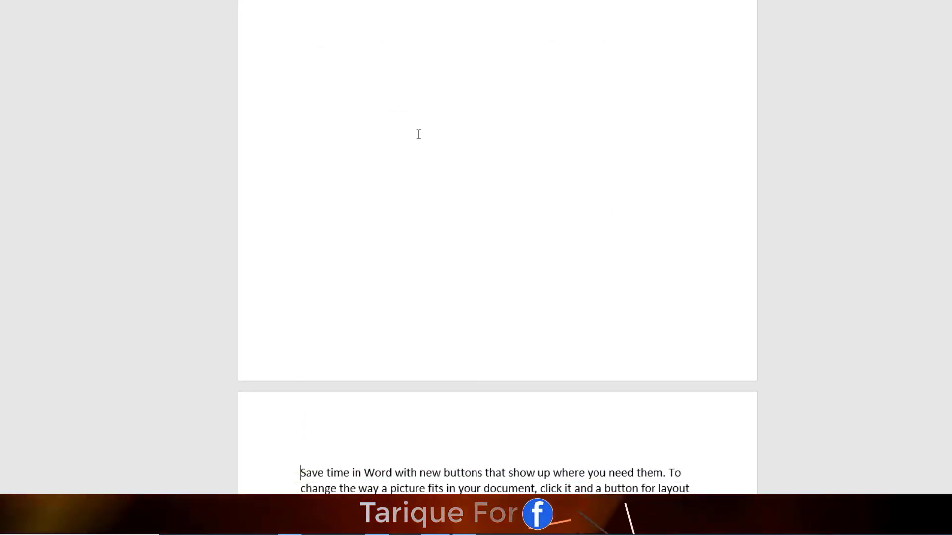
{"action": "scroll", "coordinate": [374, 404], "scroll_direction": "up", "scroll_amount": 6}
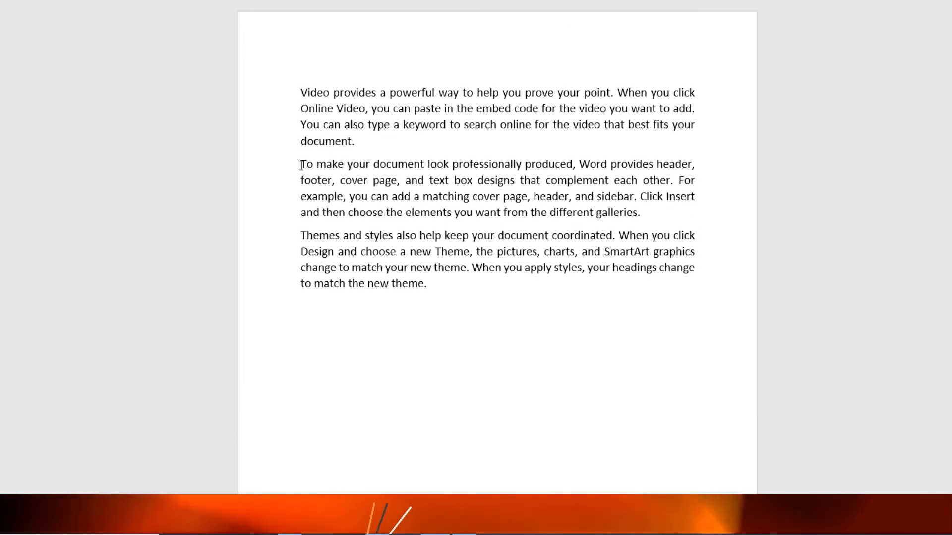
Step: Add empty lines before the "Themes and styles" paragraph and check how the text on the second page shifts
{"action": "left_click", "coordinate": [299, 234]}
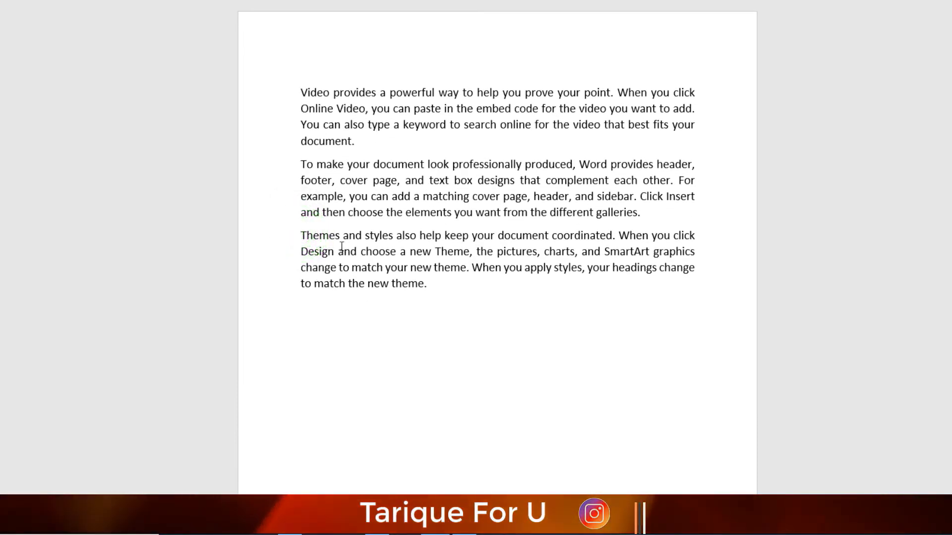
{"action": "scroll", "coordinate": [479, 420], "scroll_direction": "down", "scroll_amount": 9}
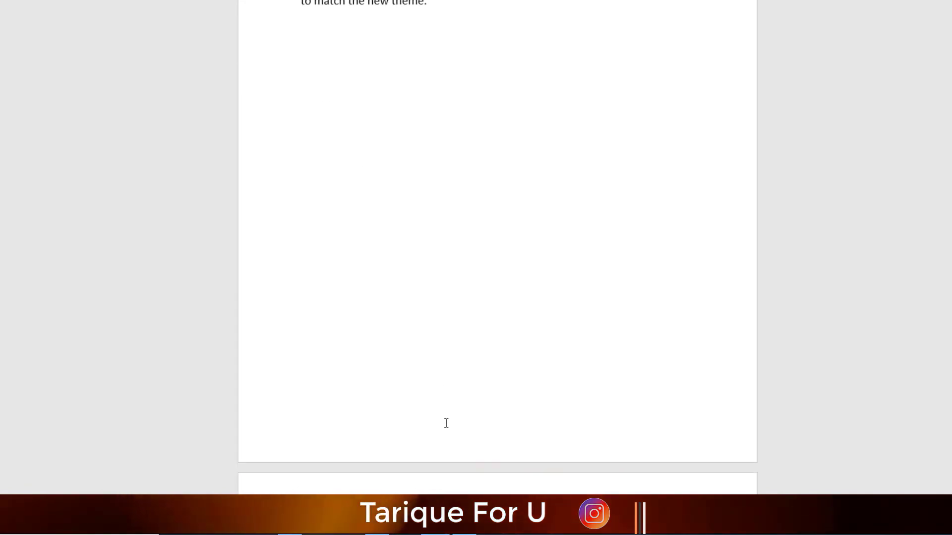
{"action": "scroll", "coordinate": [375, 407], "scroll_direction": "up", "scroll_amount": 8}
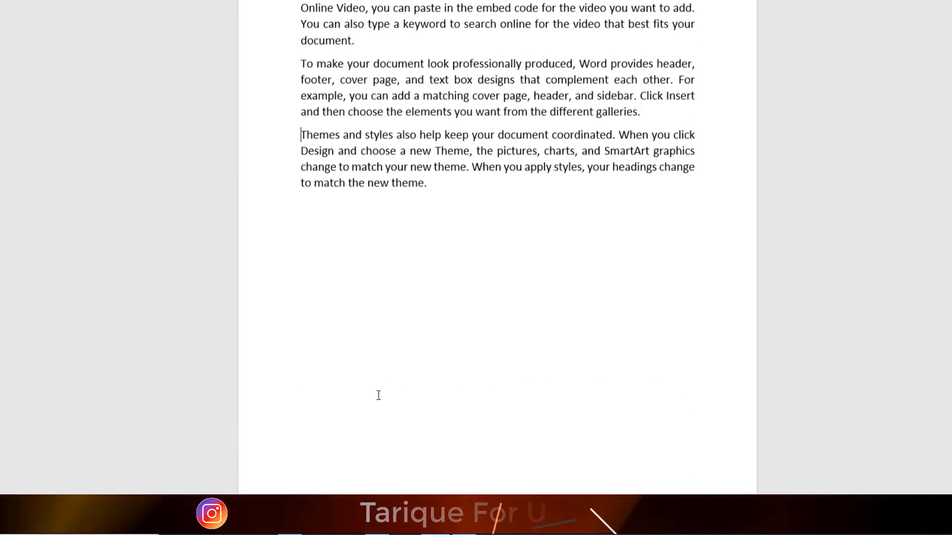
{"action": "key", "text": "Return"}
{"action": "key", "text": "Return"}
{"action": "key", "text": "Return"}
{"action": "key", "text": "Return"}
{"action": "key", "text": "Return"}
{"action": "key", "text": "Return"}
{"action": "key", "text": "Return"}
{"action": "key", "text": "Return"}
{"action": "key", "text": "Return"}
{"action": "key", "text": "Return"}
{"action": "key", "text": "Return"}
{"action": "key", "text": "Return"}
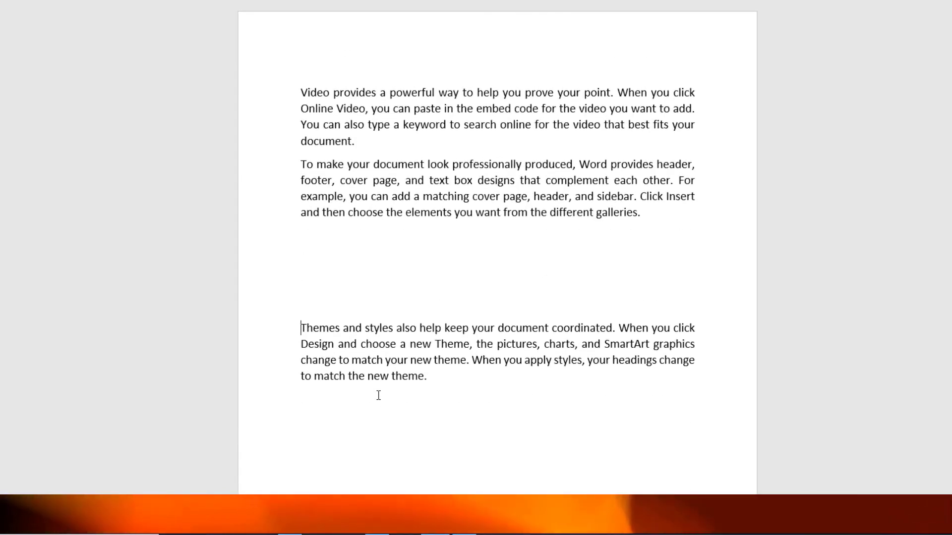
{"action": "scroll", "coordinate": [379, 395], "scroll_direction": "down", "scroll_amount": 5}
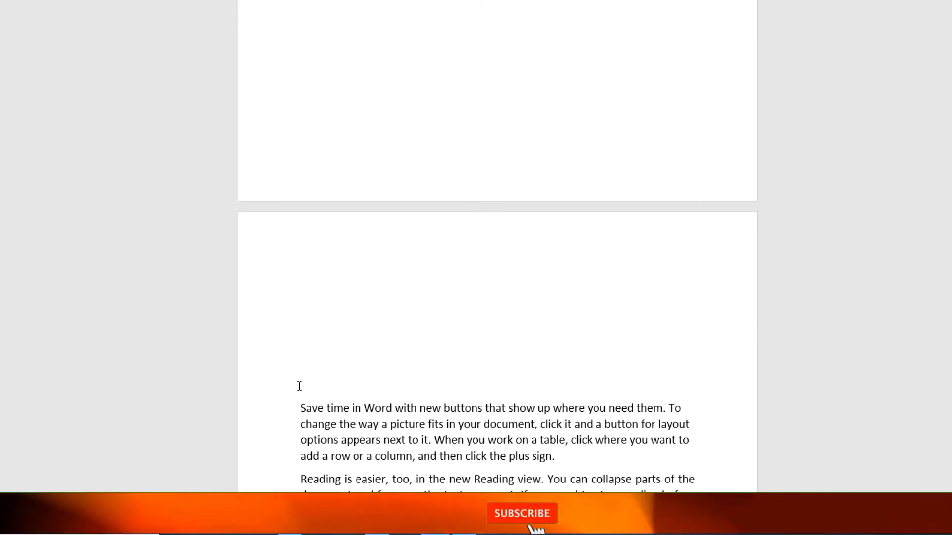
{"action": "scroll", "coordinate": [299, 387], "scroll_direction": "up", "scroll_amount": 4}
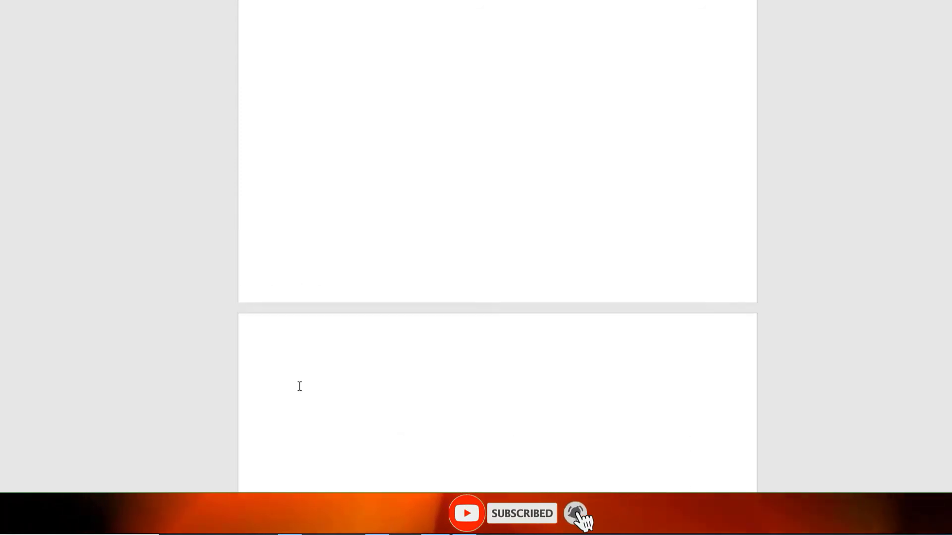
{"action": "scroll", "coordinate": [299, 387], "scroll_direction": "up", "scroll_amount": 3}
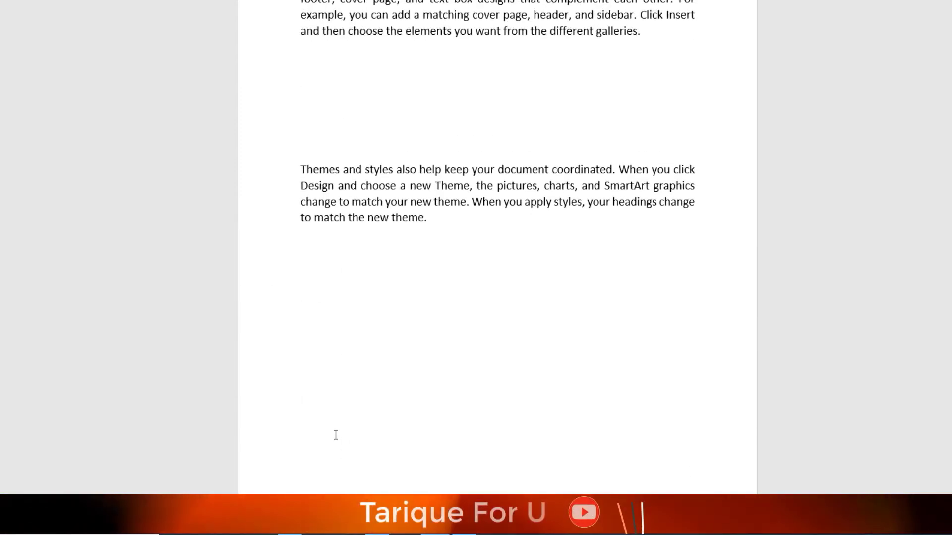
{"action": "scroll", "coordinate": [323, 434], "scroll_direction": "down", "scroll_amount": 6}
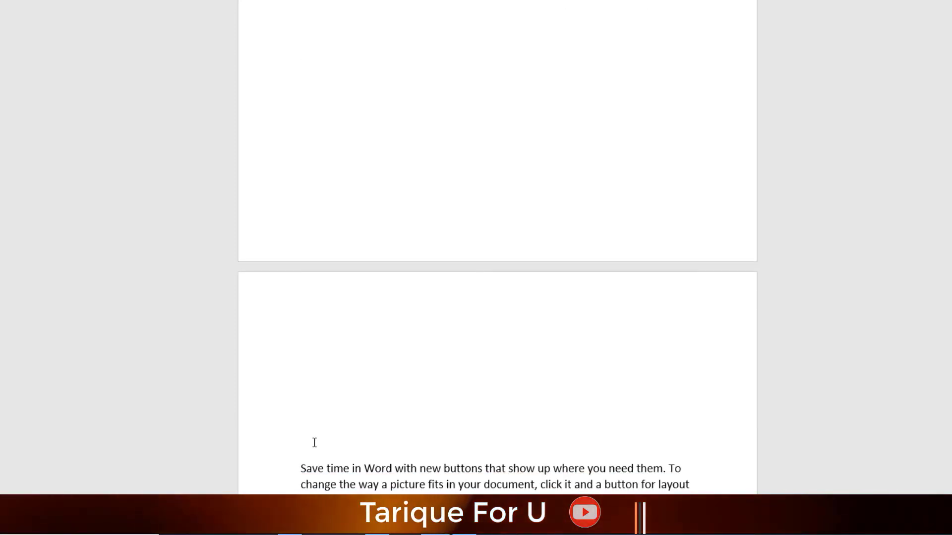
{"action": "scroll", "coordinate": [308, 357], "scroll_direction": "up", "scroll_amount": 3}
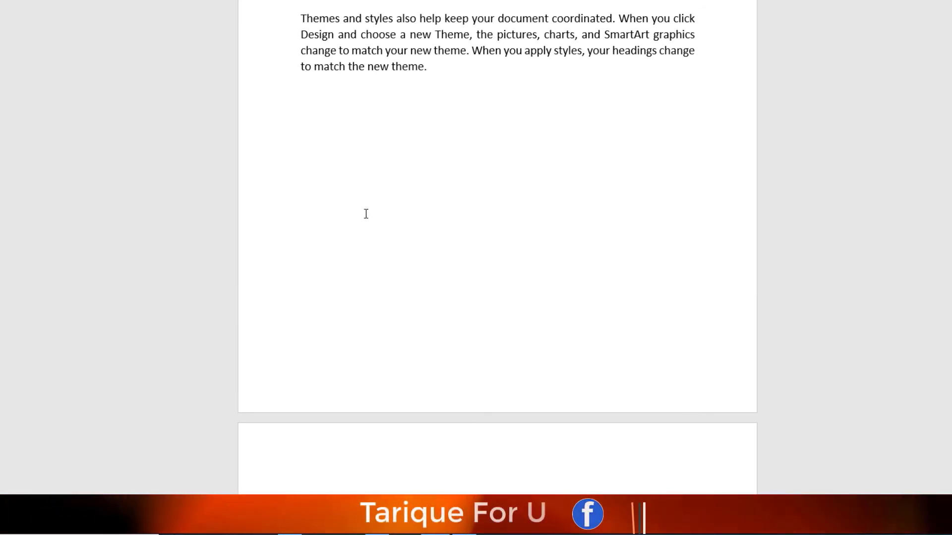
Step: Delete backward from "Save time in Word" to remove the empty lines and bring the paragraph back onto the first page
{"action": "scroll", "coordinate": [366, 213], "scroll_direction": "down", "scroll_amount": 6}
{"action": "left_click", "coordinate": [300, 316]}
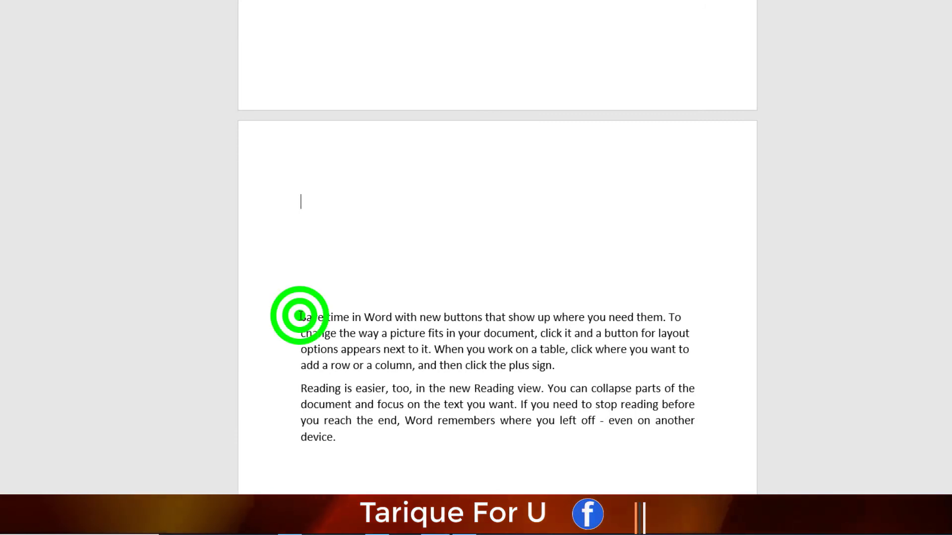
{"action": "key", "text": "BackSpace"}
{"action": "key", "text": "BackSpace"}
{"action": "key", "text": "BackSpace"}
{"action": "key", "text": "BackSpace"}
{"action": "key", "text": "BackSpace"}
{"action": "key", "text": "BackSpace"}
{"action": "key", "text": "BackSpace"}
{"action": "key", "text": "BackSpace"}
{"action": "key", "text": "BackSpace"}
{"action": "key", "text": "BackSpace"}
{"action": "key", "text": "BackSpace"}
{"action": "key", "text": "BackSpace"}
{"action": "key", "text": "BackSpace"}
{"action": "key", "text": "BackSpace"}
{"action": "key", "text": "BackSpace"}
{"action": "key", "text": "BackSpace"}
{"action": "key", "text": "BackSpace"}
{"action": "key", "text": "BackSpace"}
{"action": "key", "text": "BackSpace"}
{"action": "key", "text": "BackSpace"}
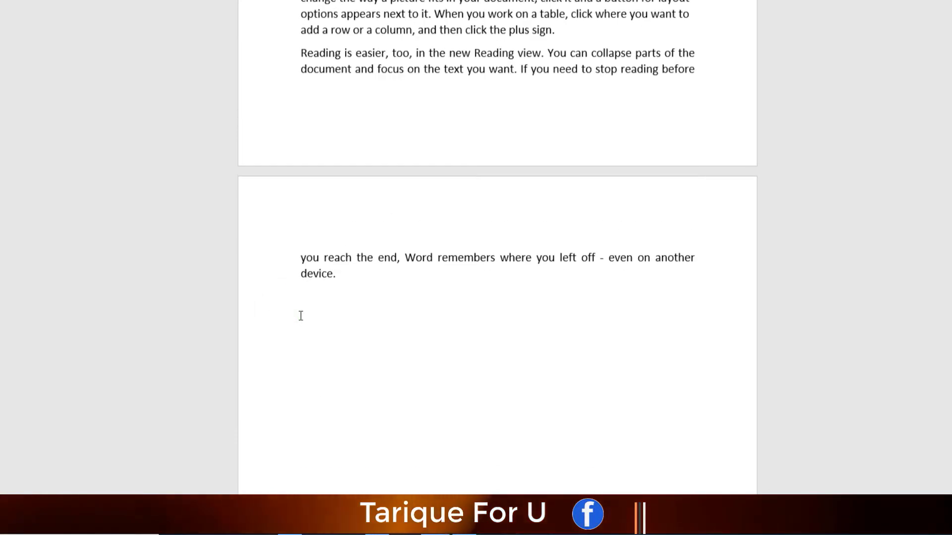
{"action": "key", "text": "BackSpace"}
{"action": "scroll", "coordinate": [301, 316], "scroll_direction": "up", "scroll_amount": 5}
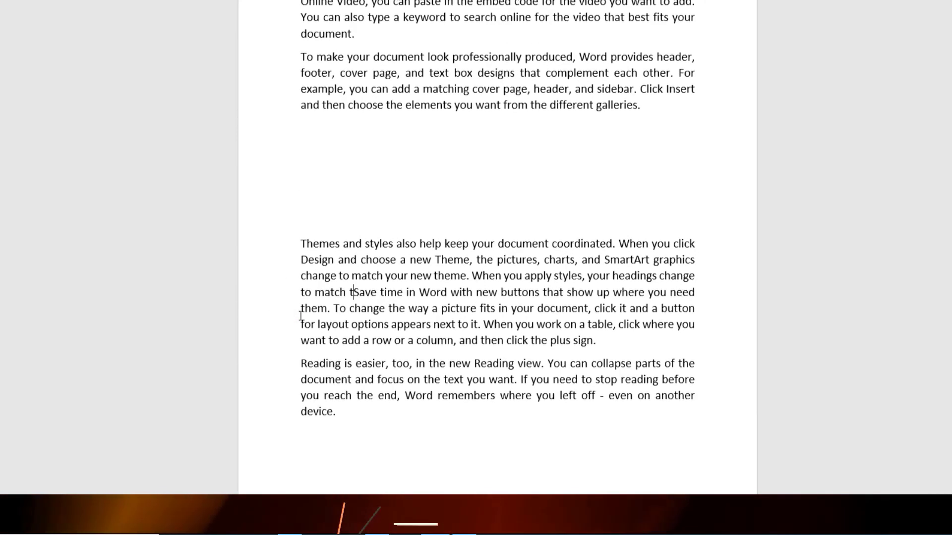
Step: Remove the empty lines before the "Themes and styles" paragraph so it directly follows the paragraph above
{"action": "left_click", "coordinate": [317, 204]}
{"action": "left_click", "coordinate": [300, 239]}
{"action": "key", "text": "BackSpace"}
{"action": "key", "text": "BackSpace"}
{"action": "key", "text": "BackSpace"}
{"action": "key", "text": "BackSpace"}
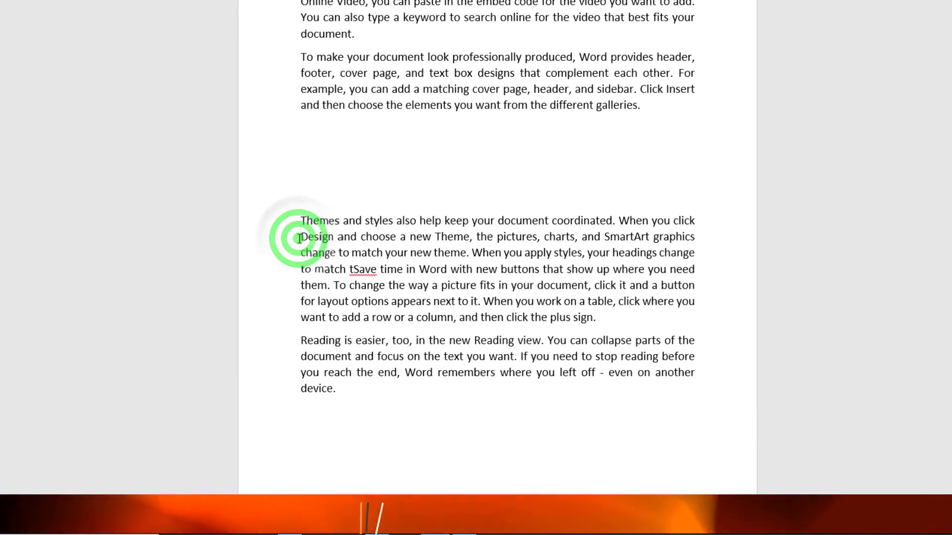
{"action": "key", "text": "BackSpace"}
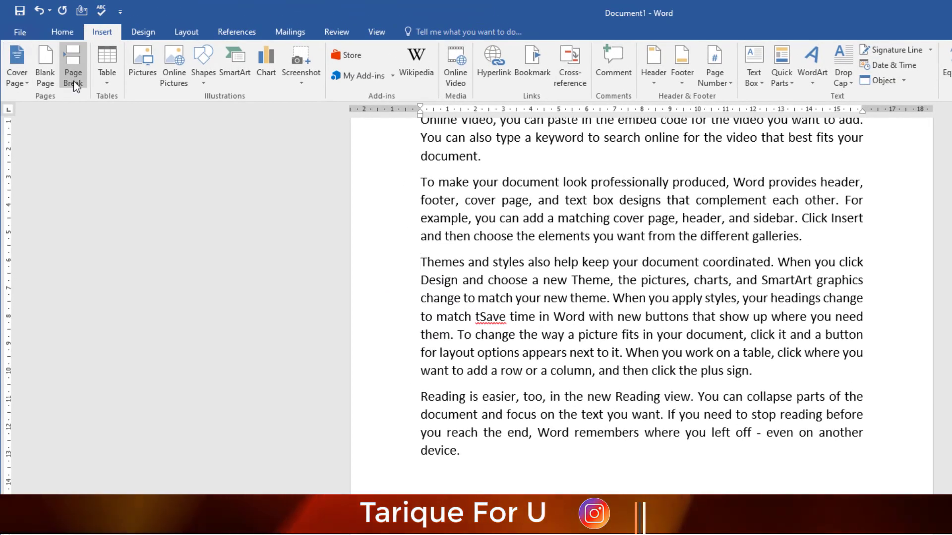
Step: Insert a page break before the "Themes and styles" paragraph so it starts on a new page
{"action": "left_click", "coordinate": [75, 83]}
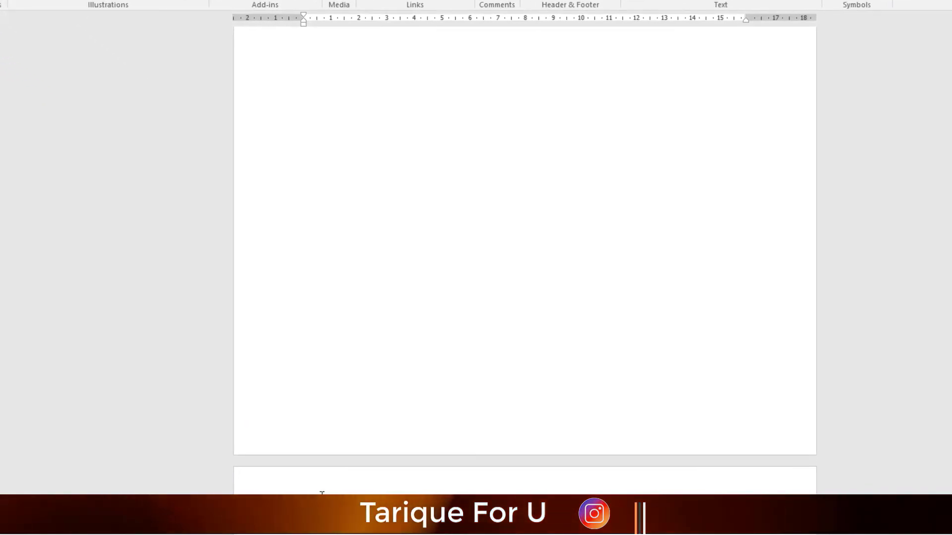
{"action": "scroll", "coordinate": [322, 494], "scroll_direction": "down", "scroll_amount": 10}
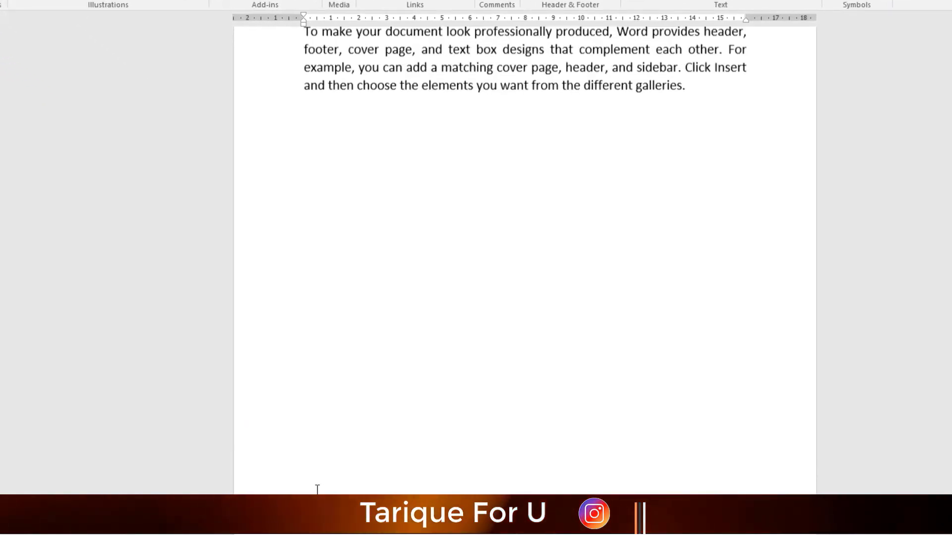
Step: Add empty lines before the "To make your document look professionally produced" paragraph and check the position of the text after the page break
{"action": "scroll", "coordinate": [282, 240], "scroll_direction": "up", "scroll_amount": 3}
{"action": "left_click", "coordinate": [304, 175]}
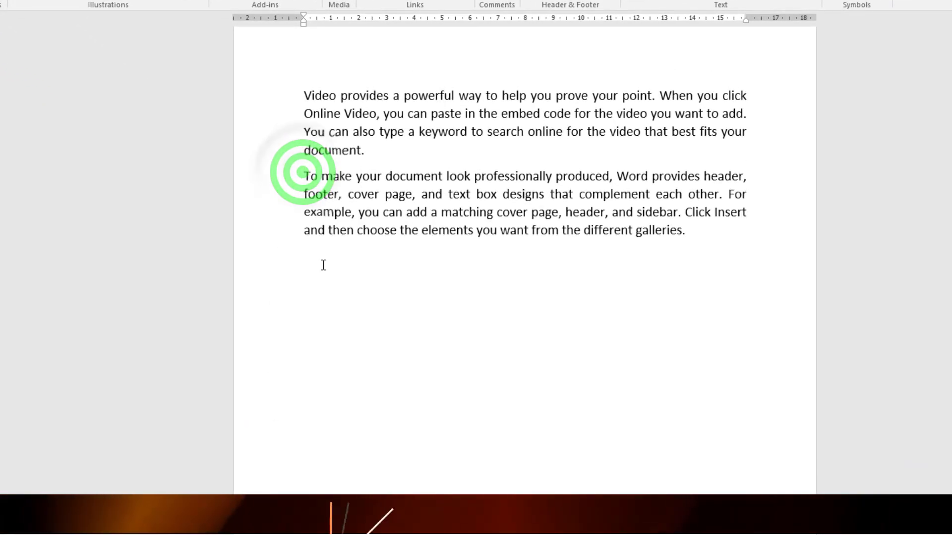
{"action": "key", "text": "Return"}
{"action": "key", "text": "Return"}
{"action": "key", "text": "Return"}
{"action": "key", "text": "Return"}
{"action": "key", "text": "Return"}
{"action": "key", "text": "Return"}
{"action": "key", "text": "Return"}
{"action": "key", "text": "Return"}
{"action": "key", "text": "Return"}
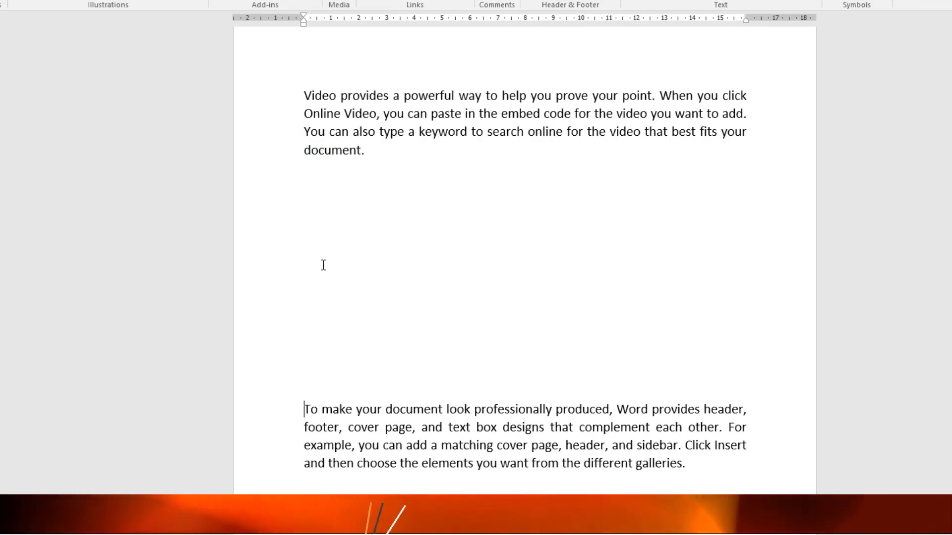
{"action": "scroll", "coordinate": [338, 189], "scroll_direction": "down", "scroll_amount": 11}
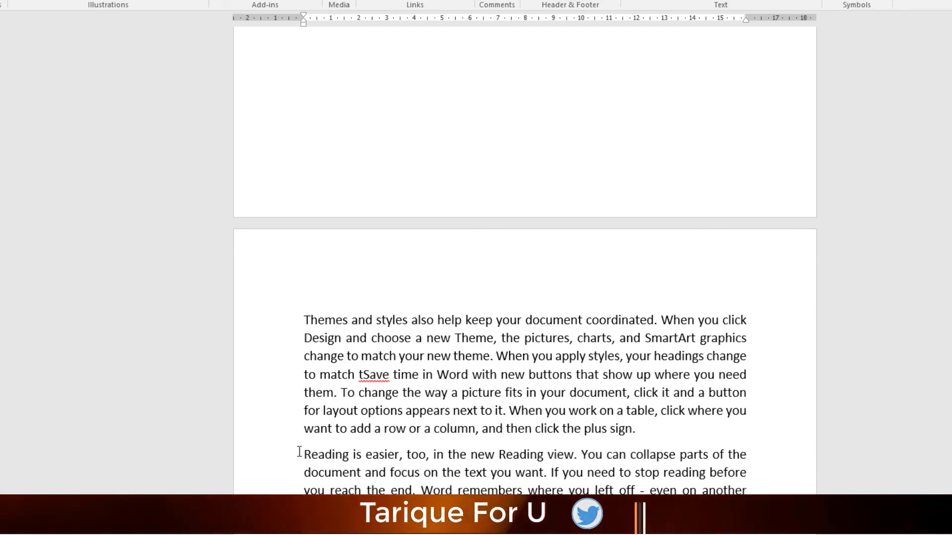
{"action": "key", "text": "BackSpace"}
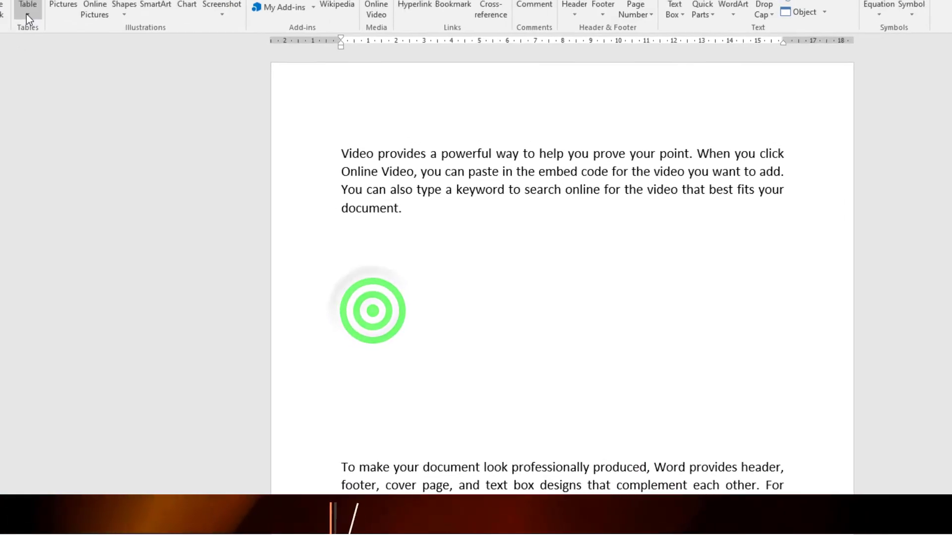
Step: View the table insertion options and place the insertion point on an empty line below the first paragraph
{"action": "left_click", "coordinate": [106, 62]}
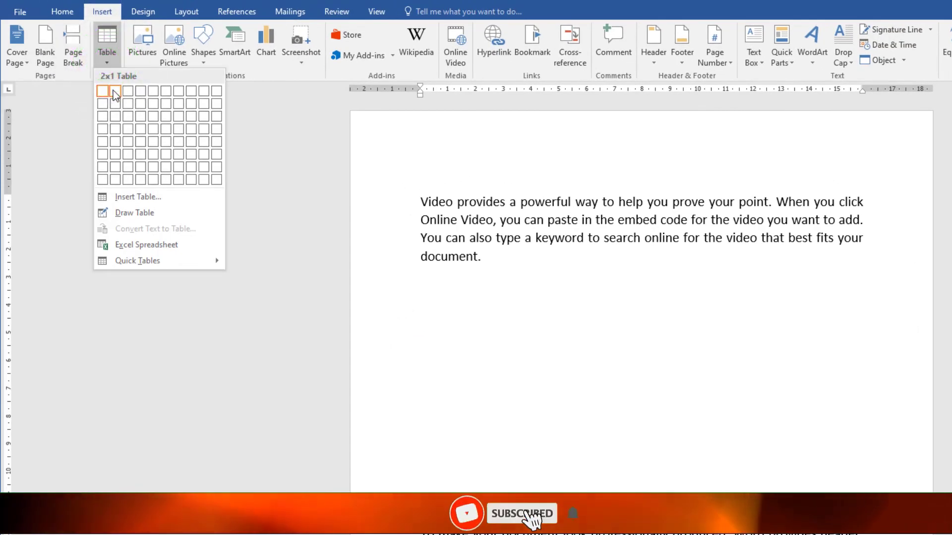
{"action": "left_click", "coordinate": [427, 330]}
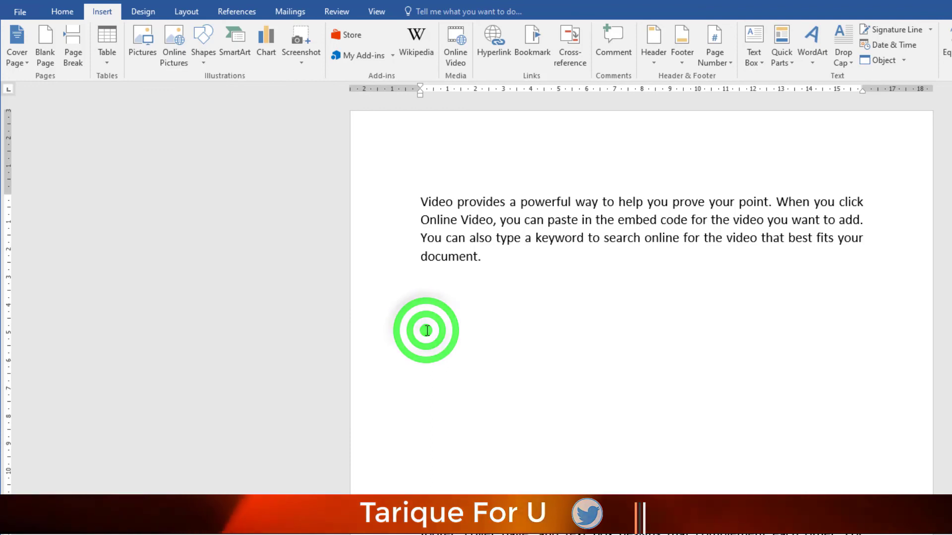